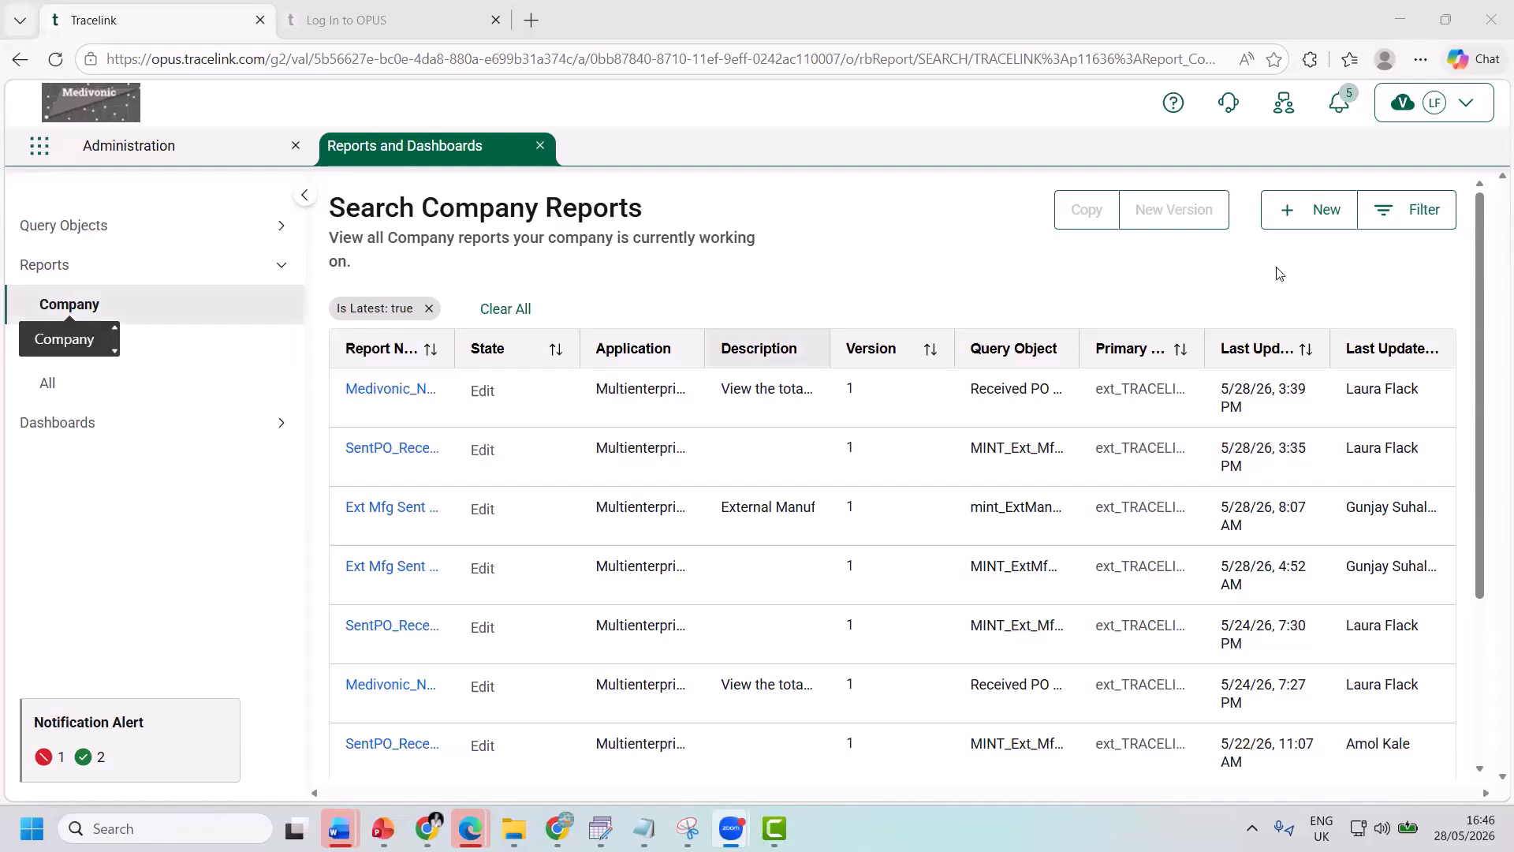
Step: Create and save company report SentPO_ReceivedPOAck_ExternalManufacturing_30 using query object mint_ExtManu_Sent_PO_Received_POAck, with Latest Query Object Version enabled
click(1301, 227)
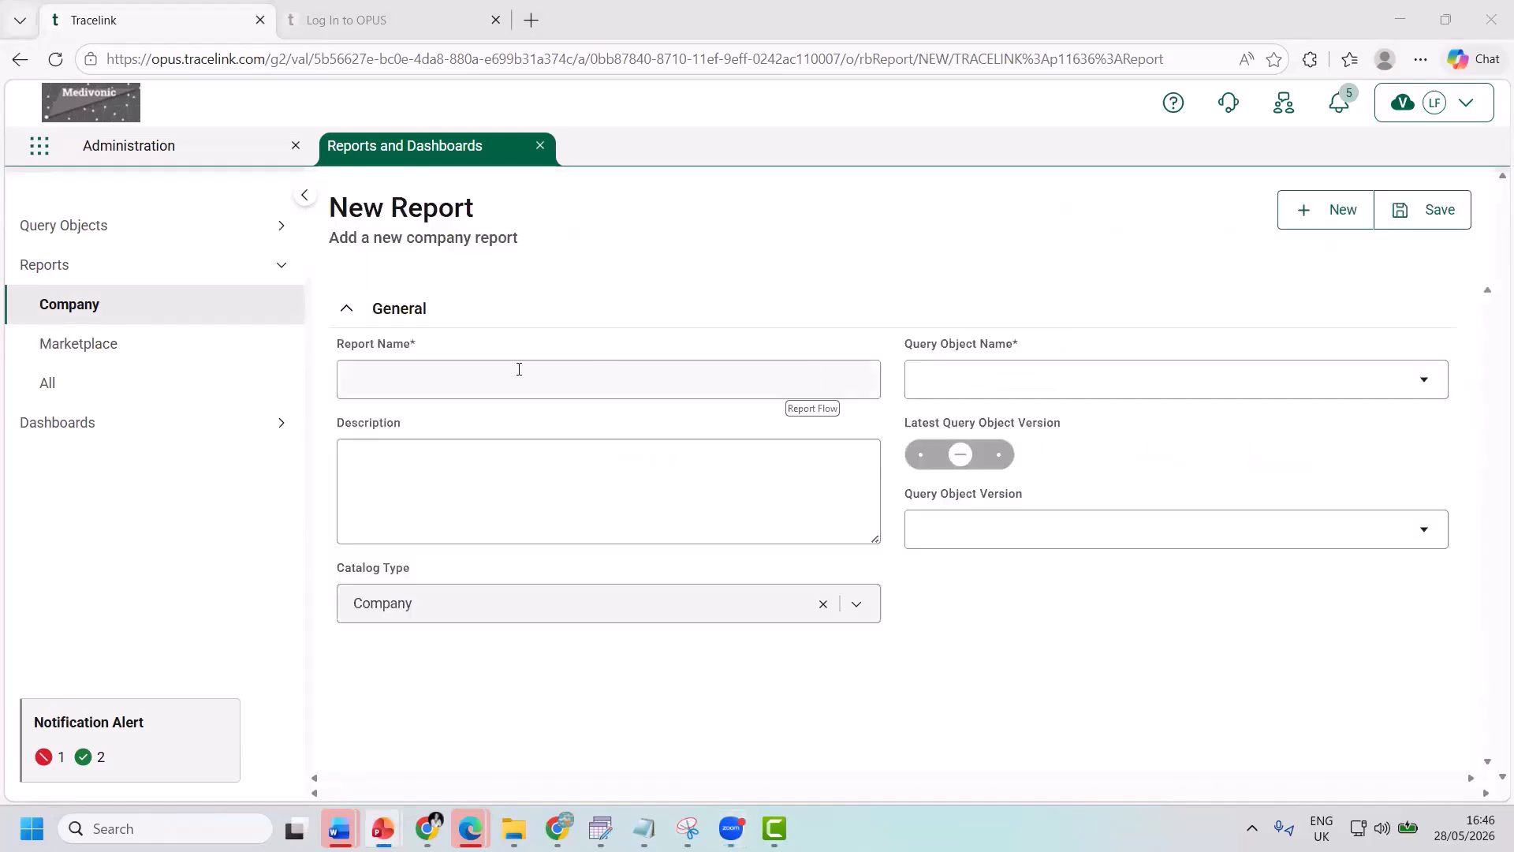
right_click(471, 377)
click(523, 533)
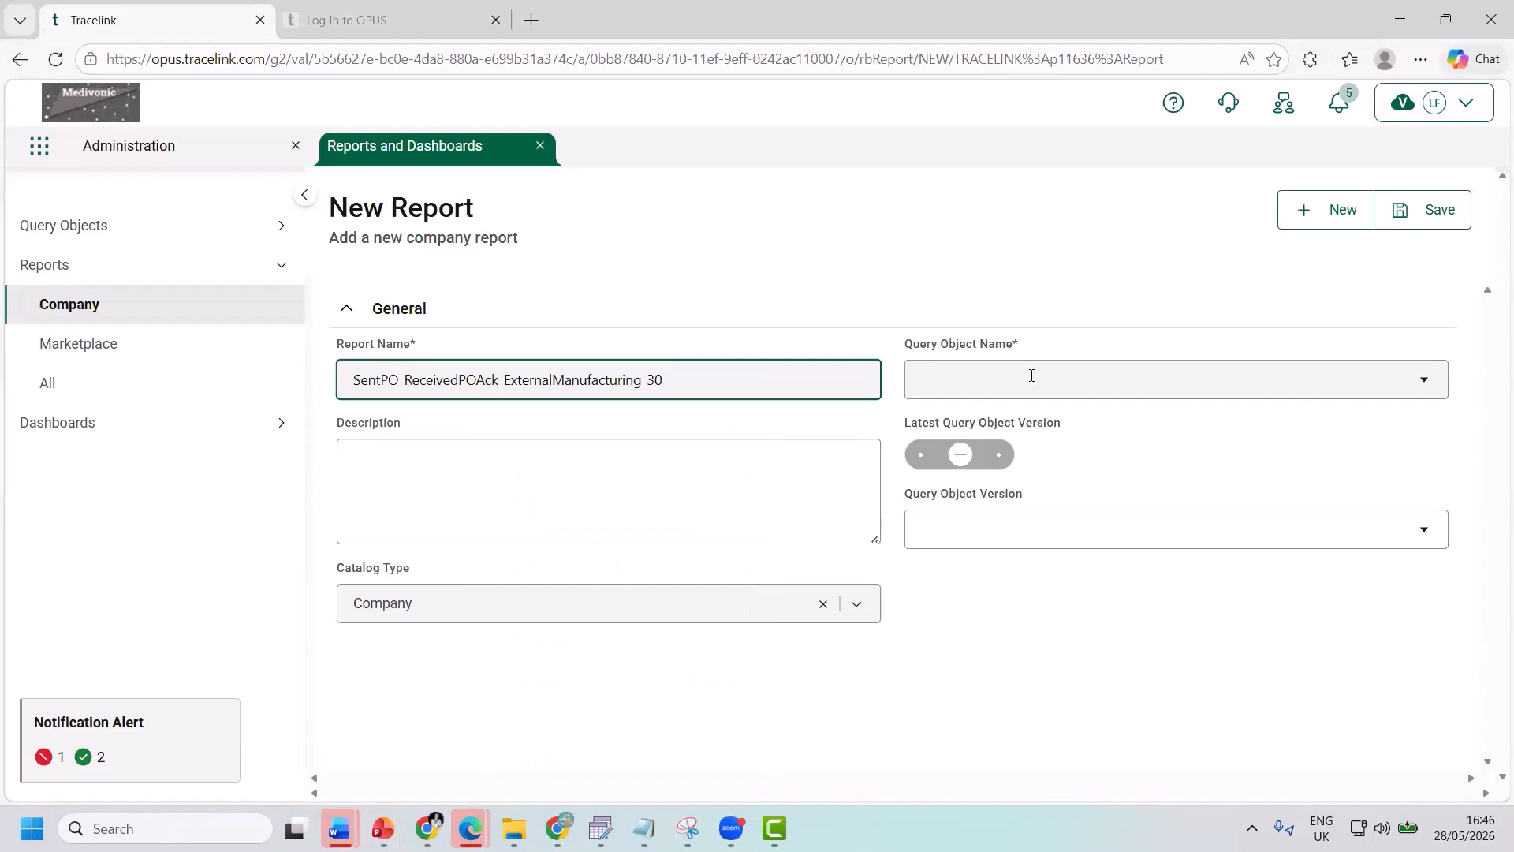
click(1031, 376)
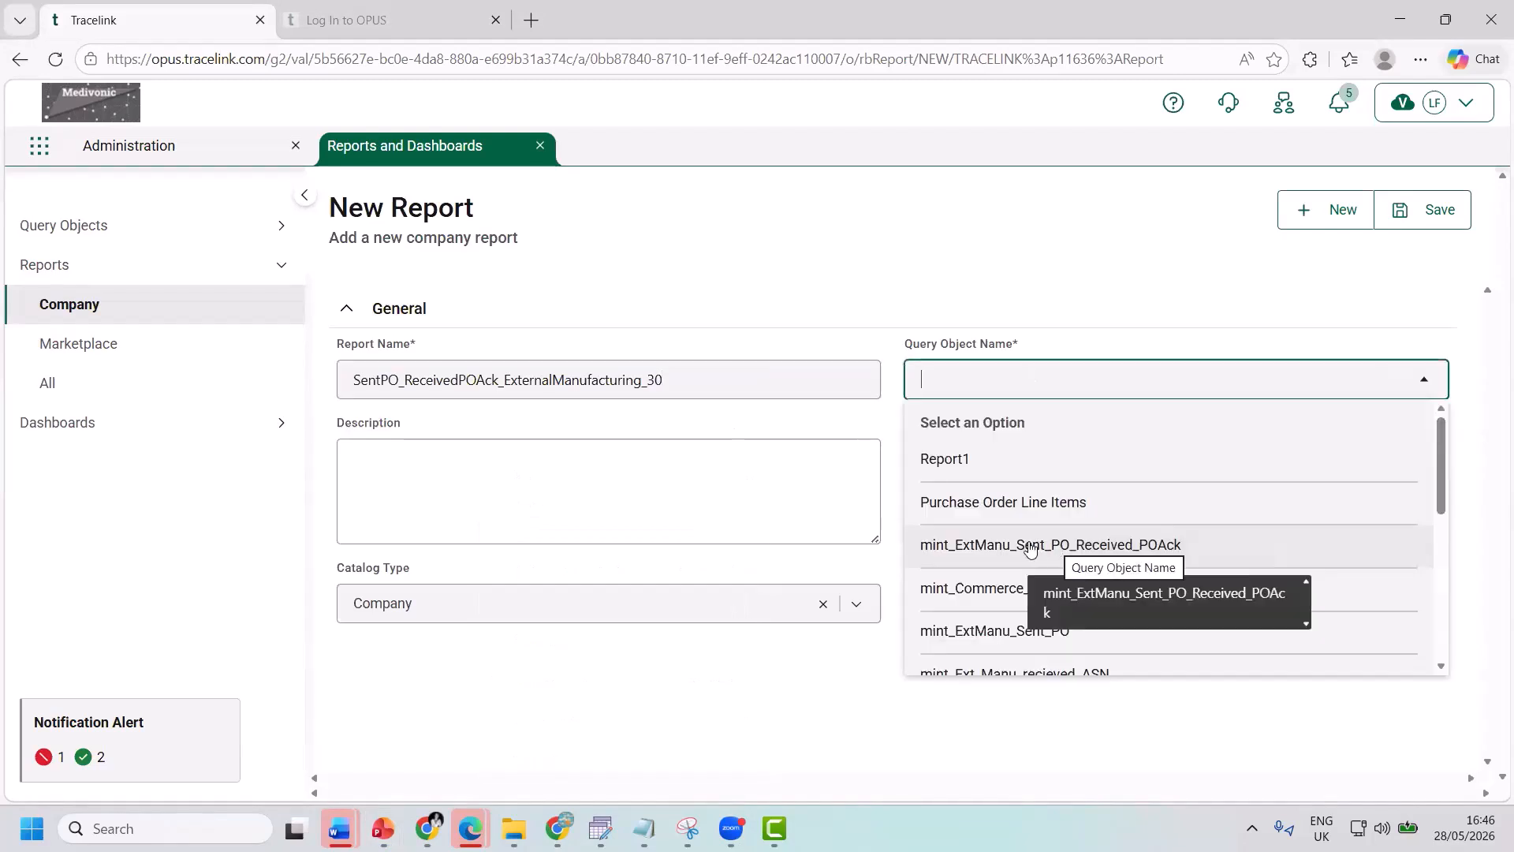
click(1025, 541)
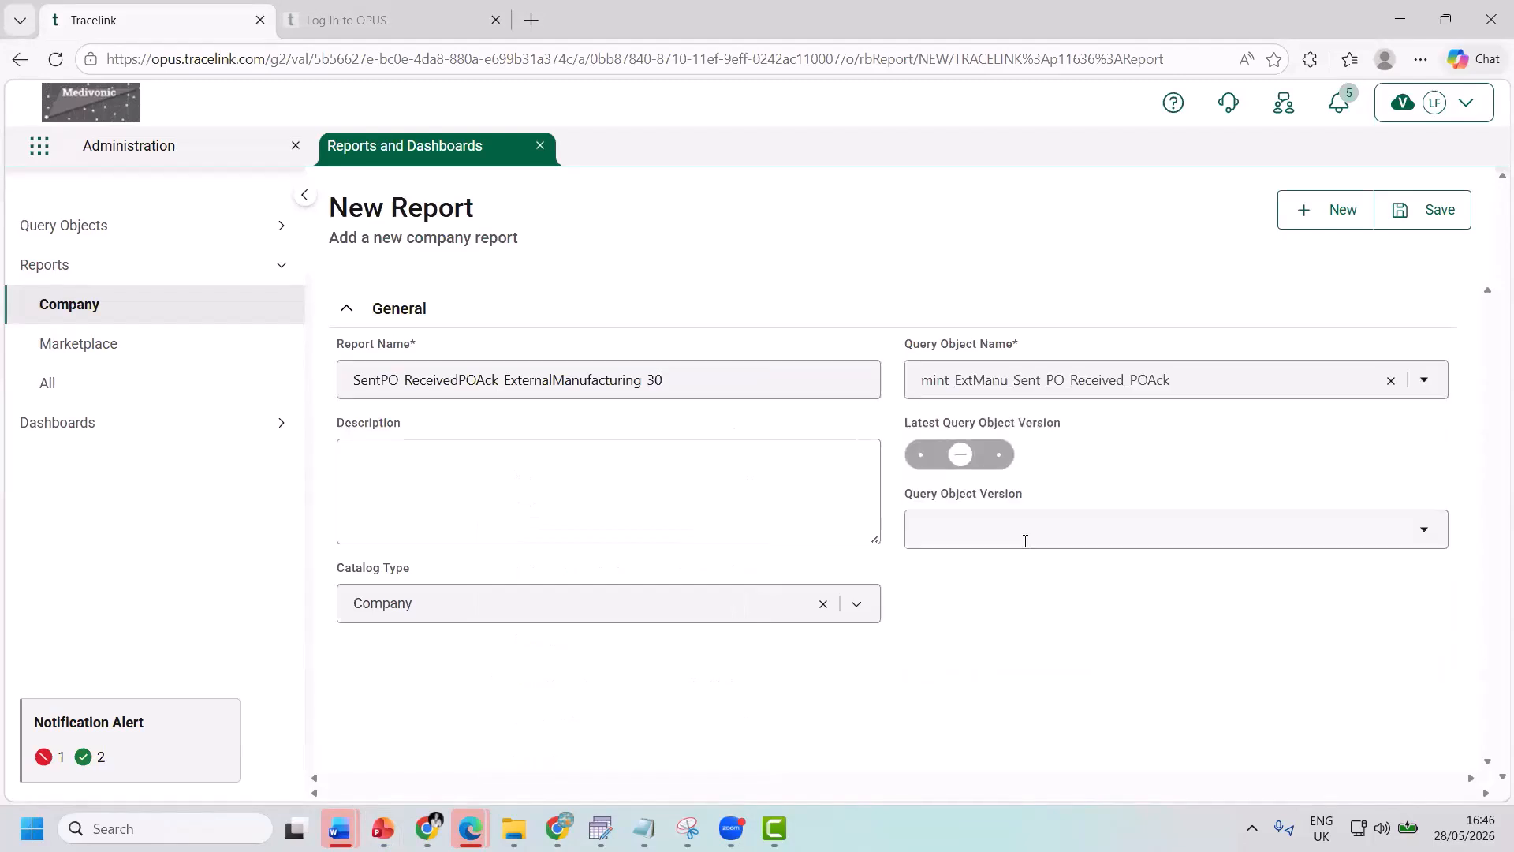
click(986, 461)
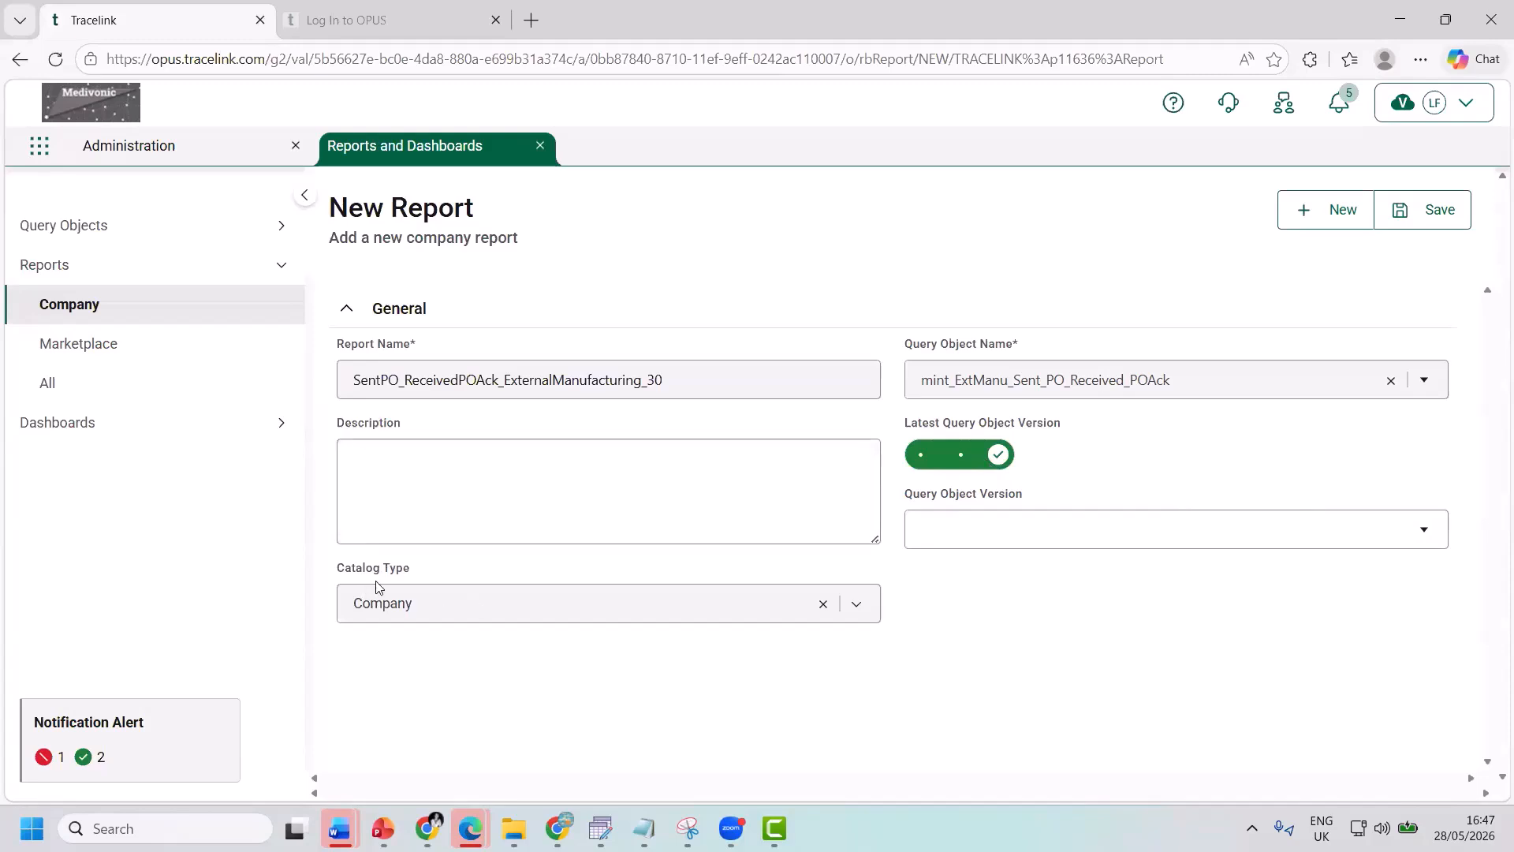
click(1433, 211)
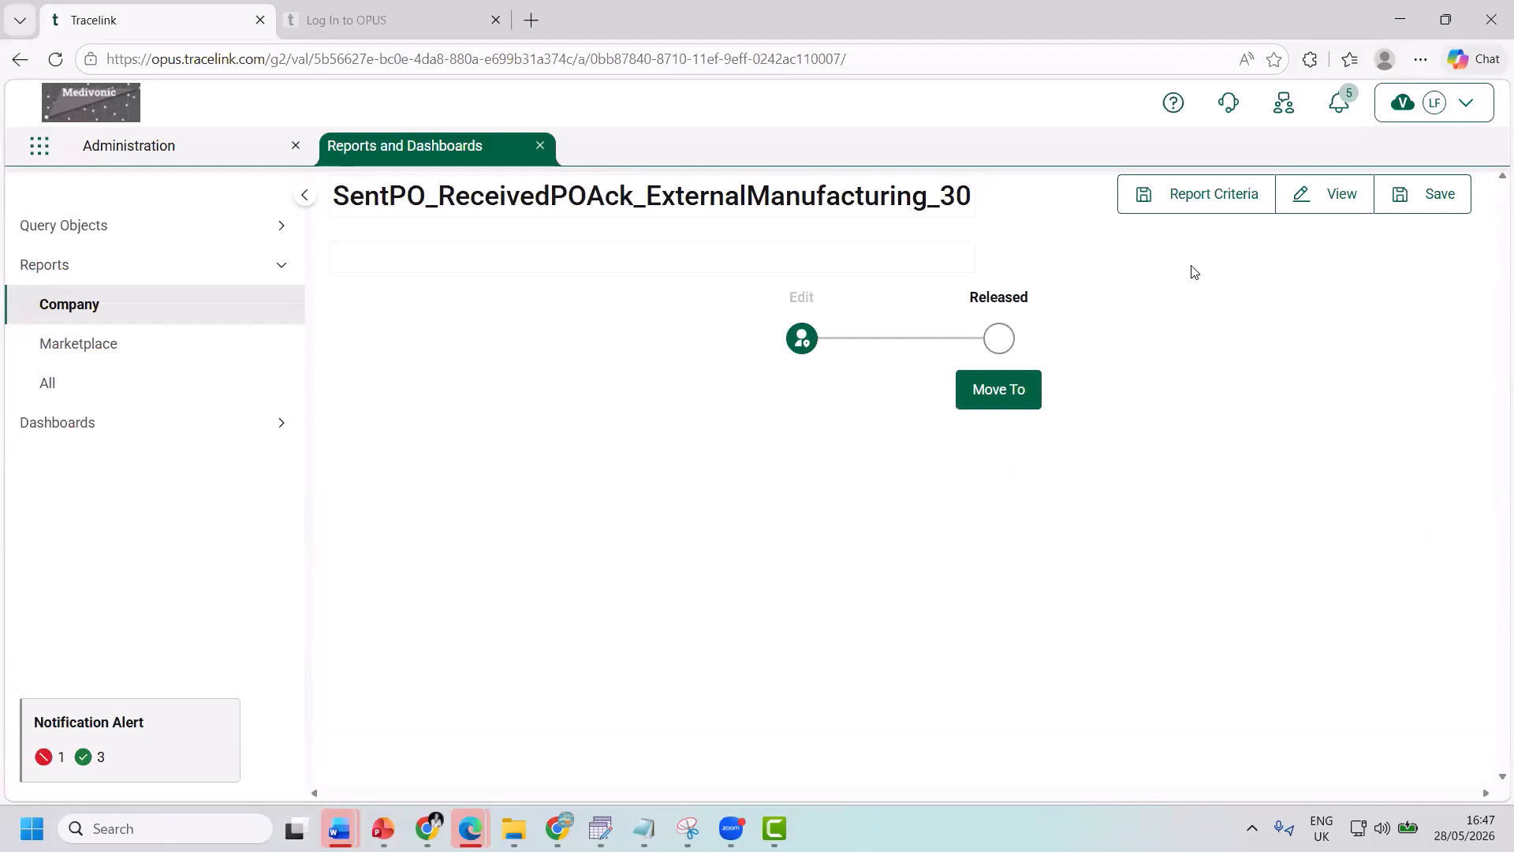
Step: Copy the Marketplace report "No of Received PO in External Manufacturing" to the Company catalog as "Medivonic_No of Received PO in External Manufacturing_30"
click(89, 355)
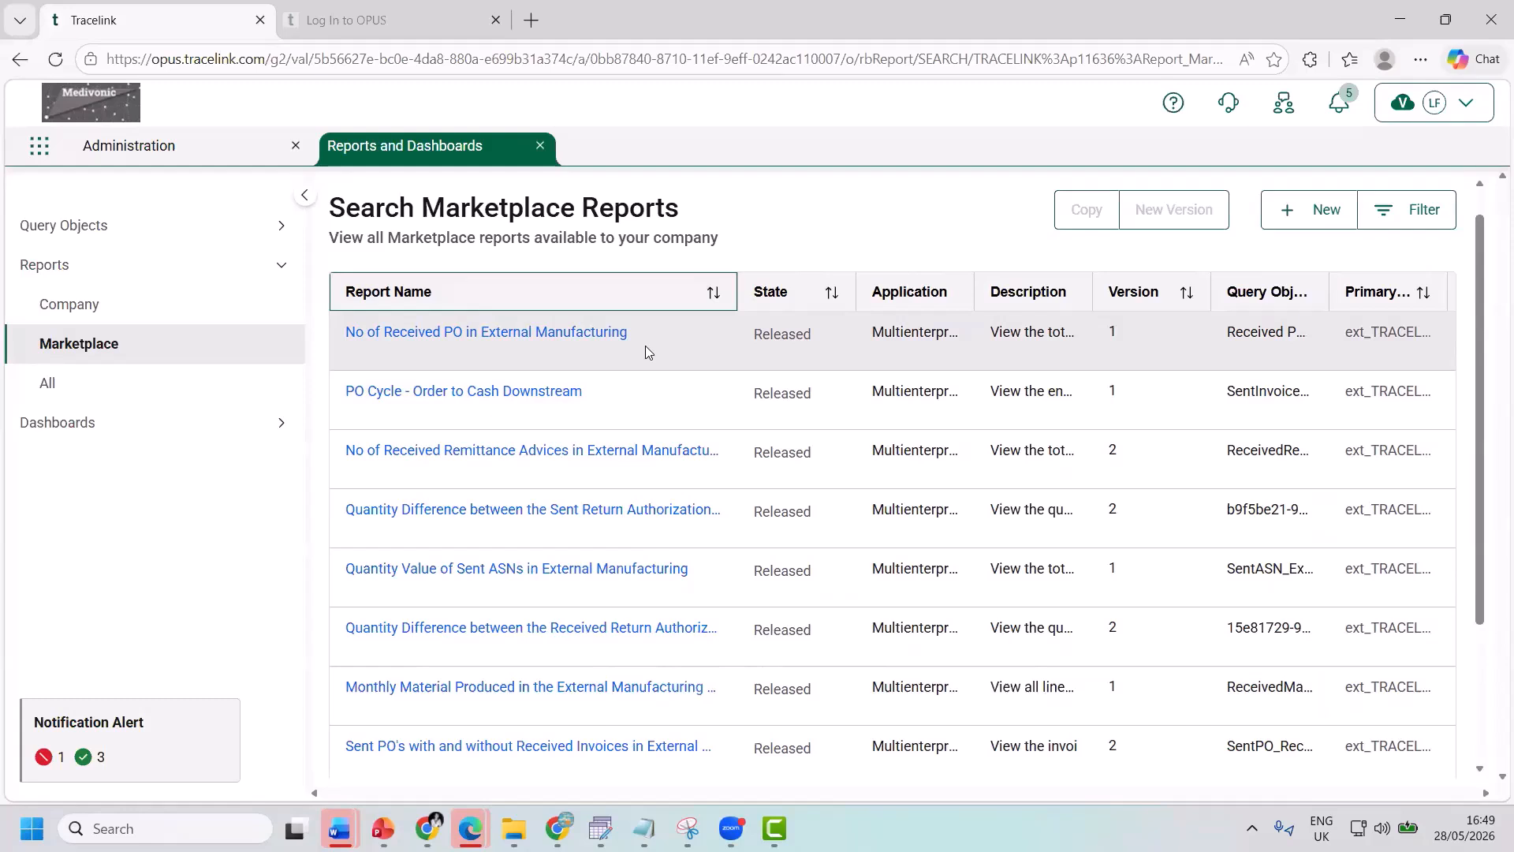
click(645, 345)
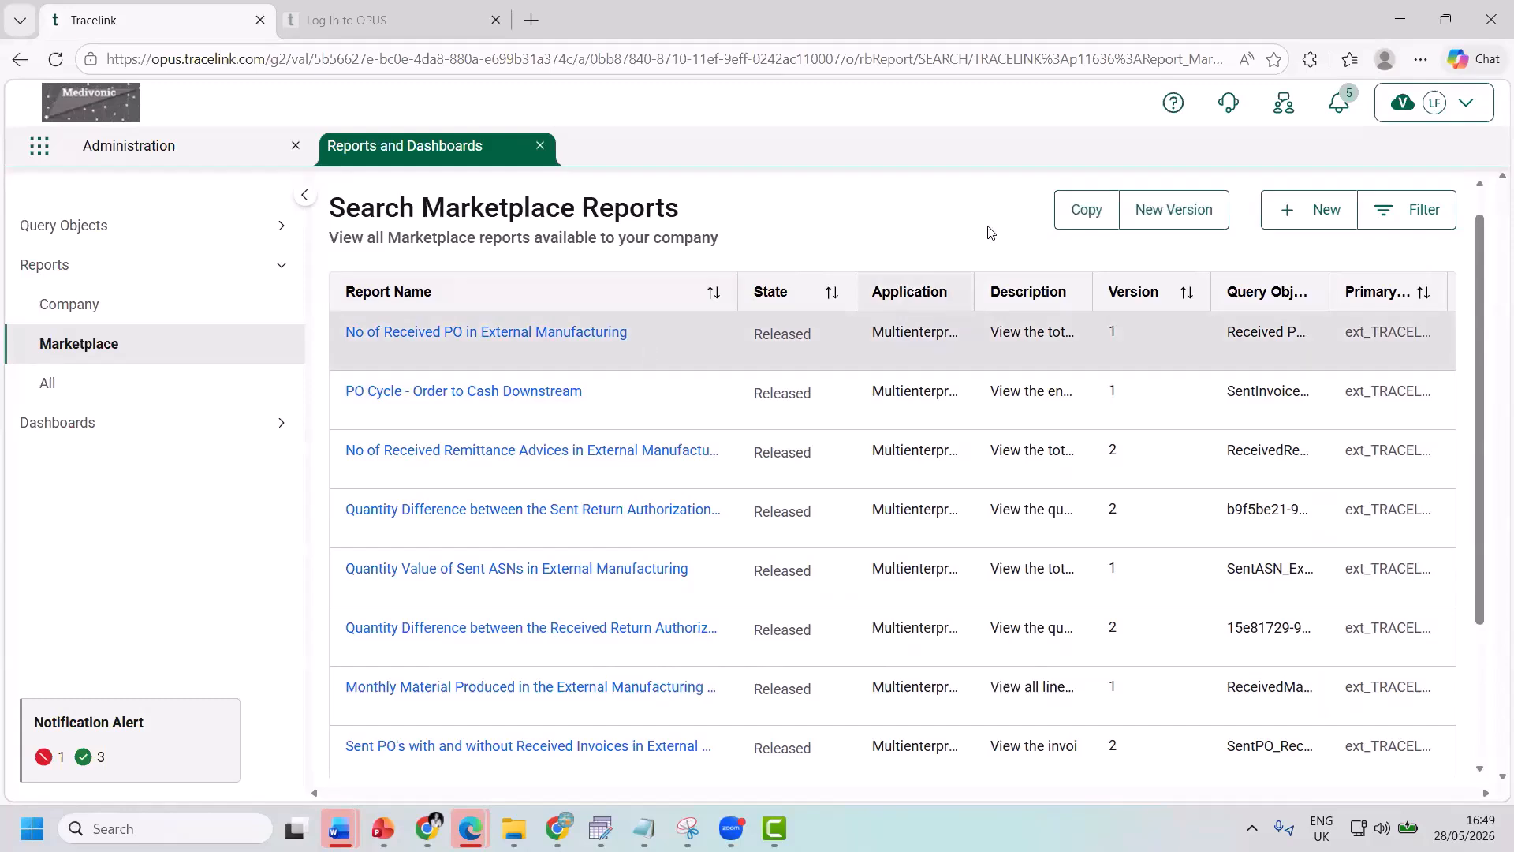
click(1080, 217)
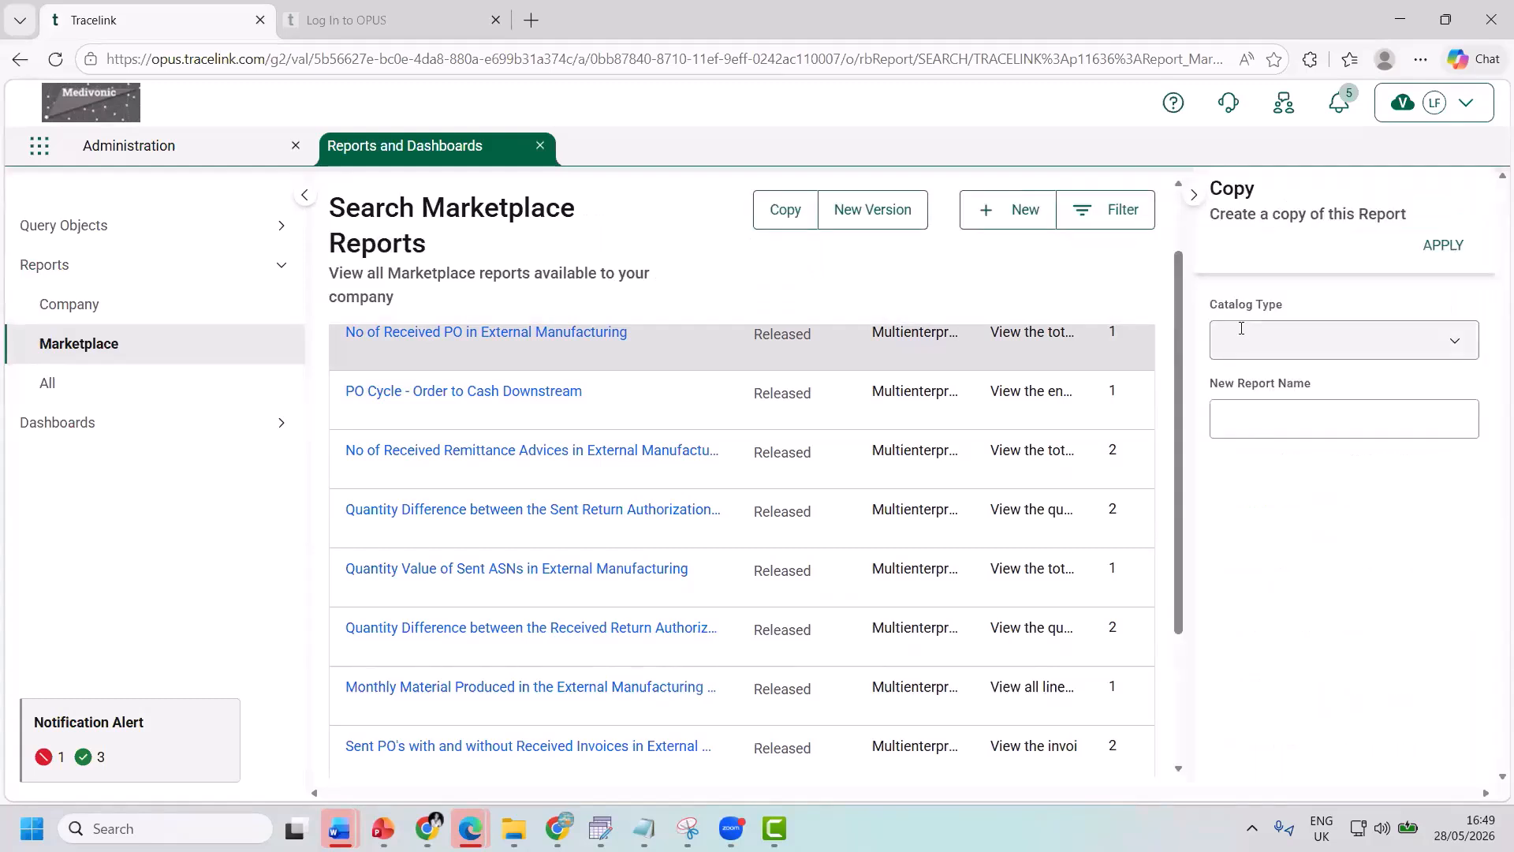
click(1239, 327)
click(1244, 419)
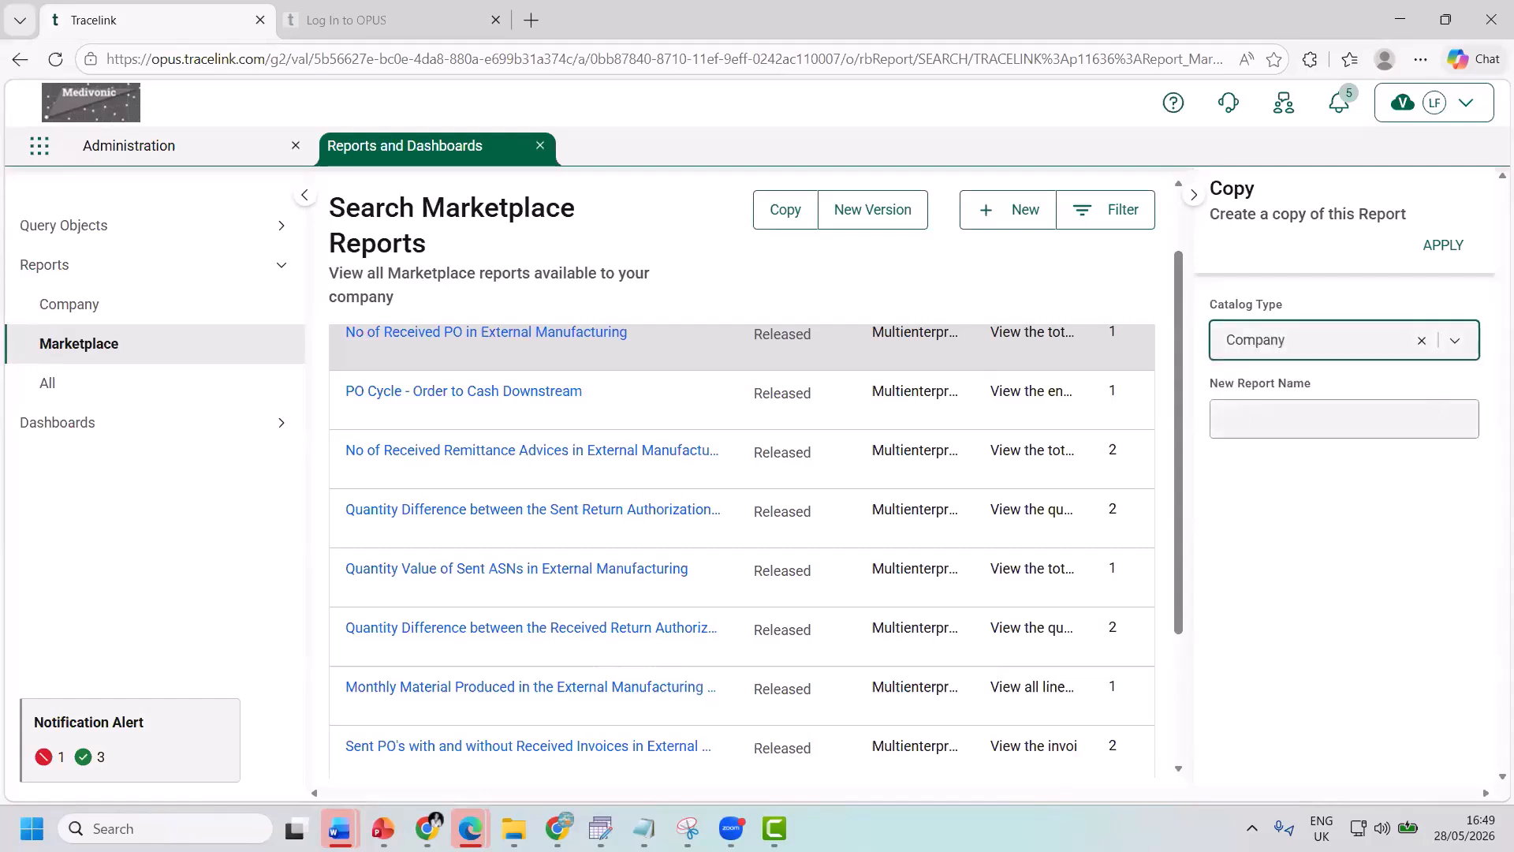
key(ctrl+v)
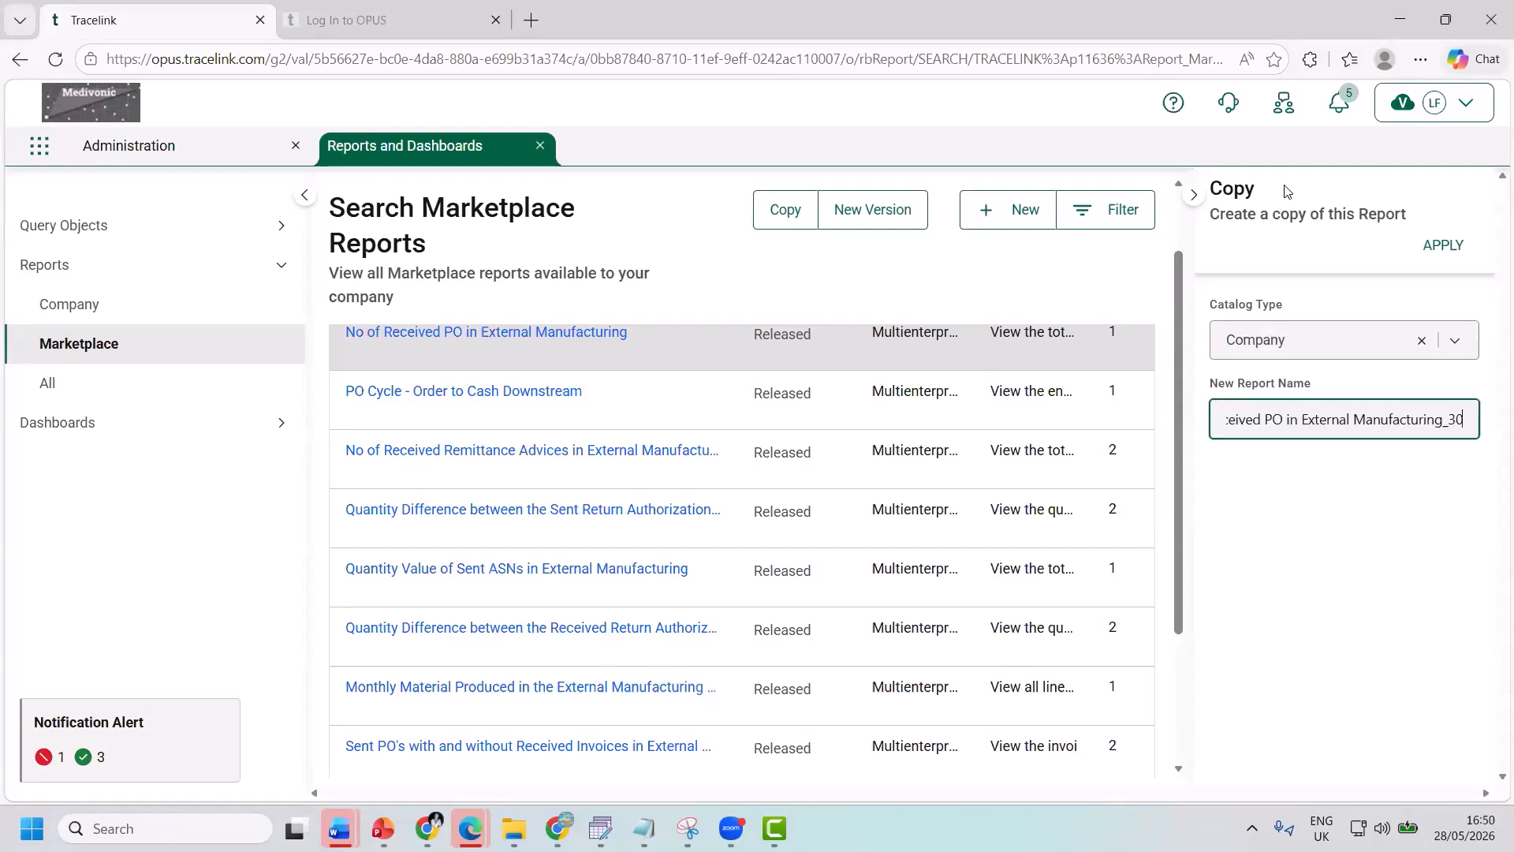
key(Return)
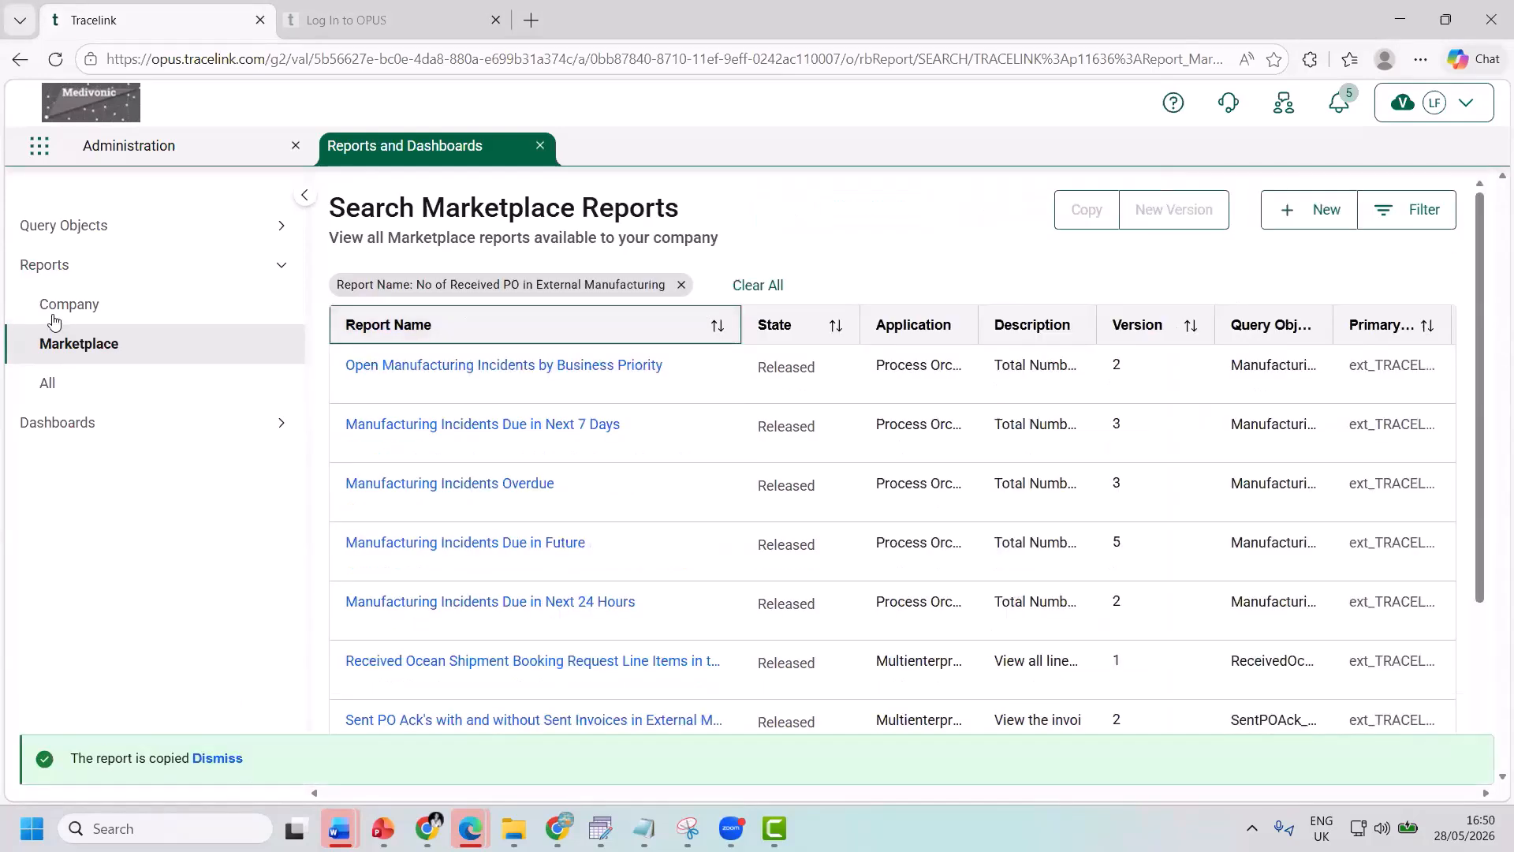
Step: Show the company reports list and widen the Report Name column enough to read the full names
click(54, 319)
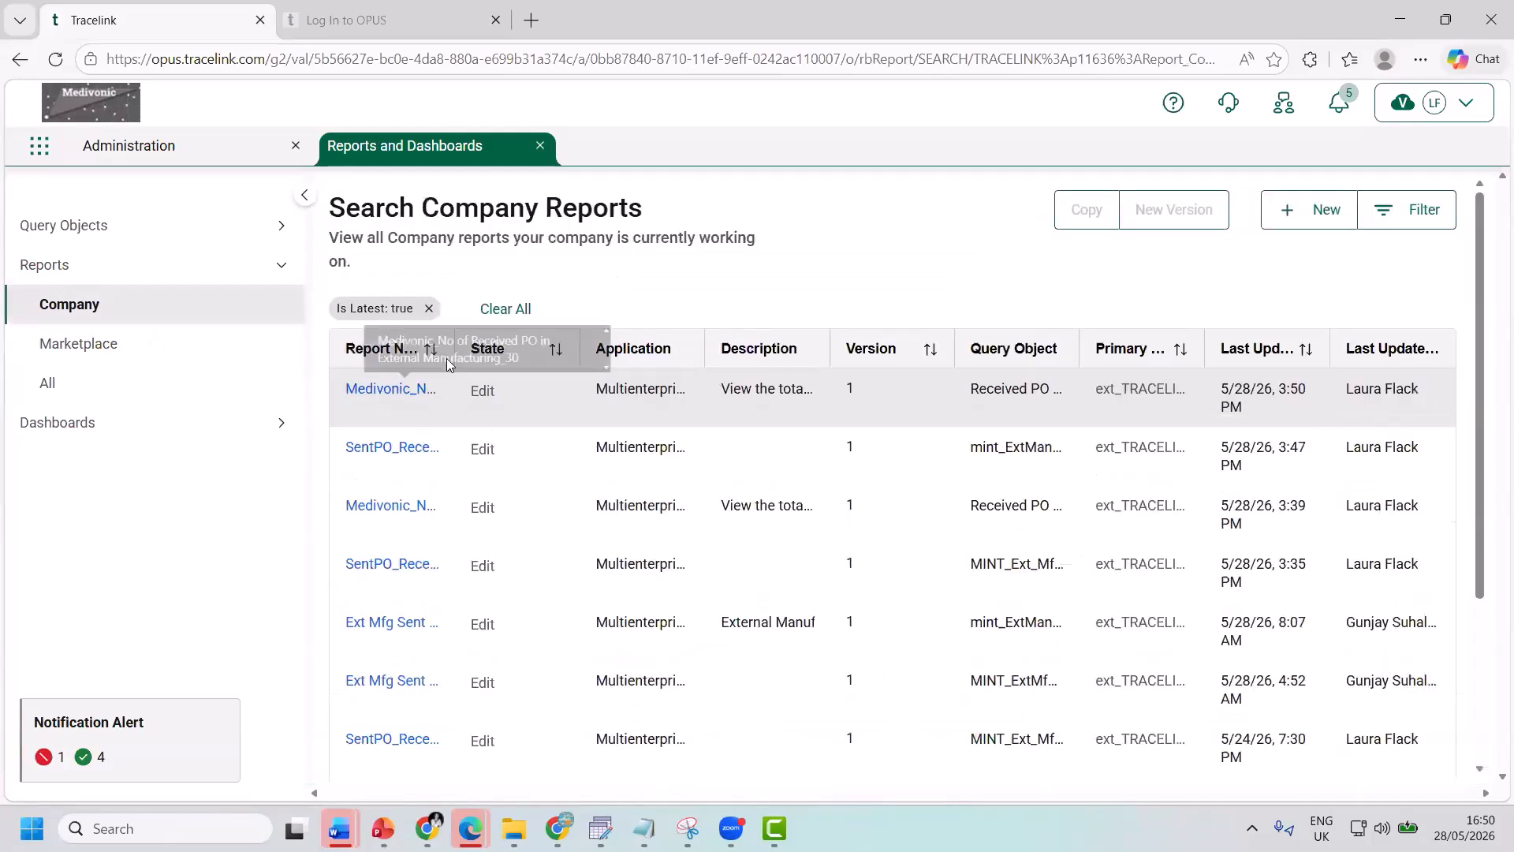
drag(505, 340, 579, 337)
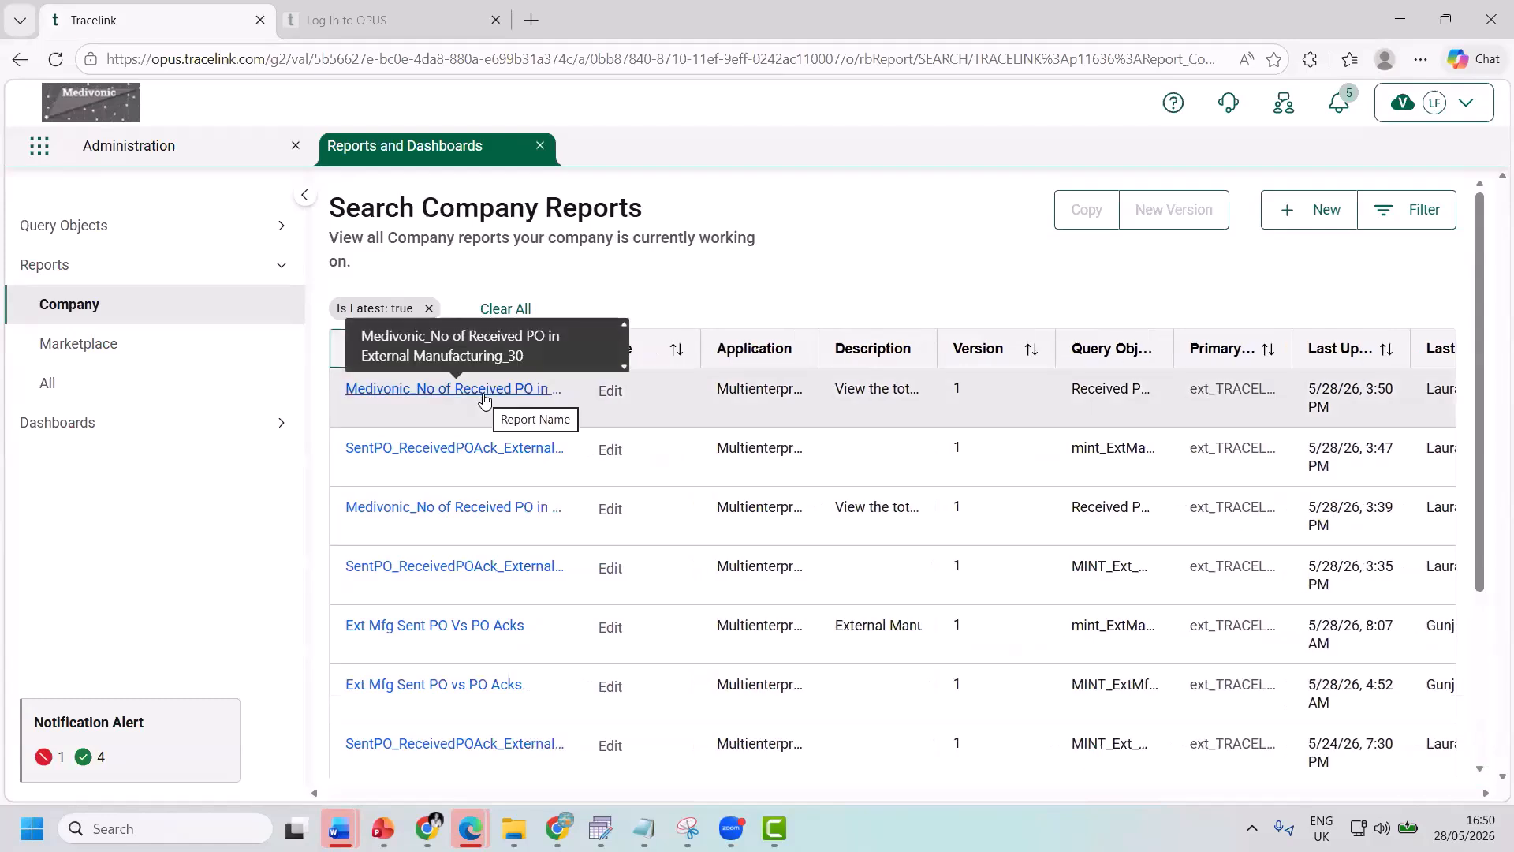
click(77, 309)
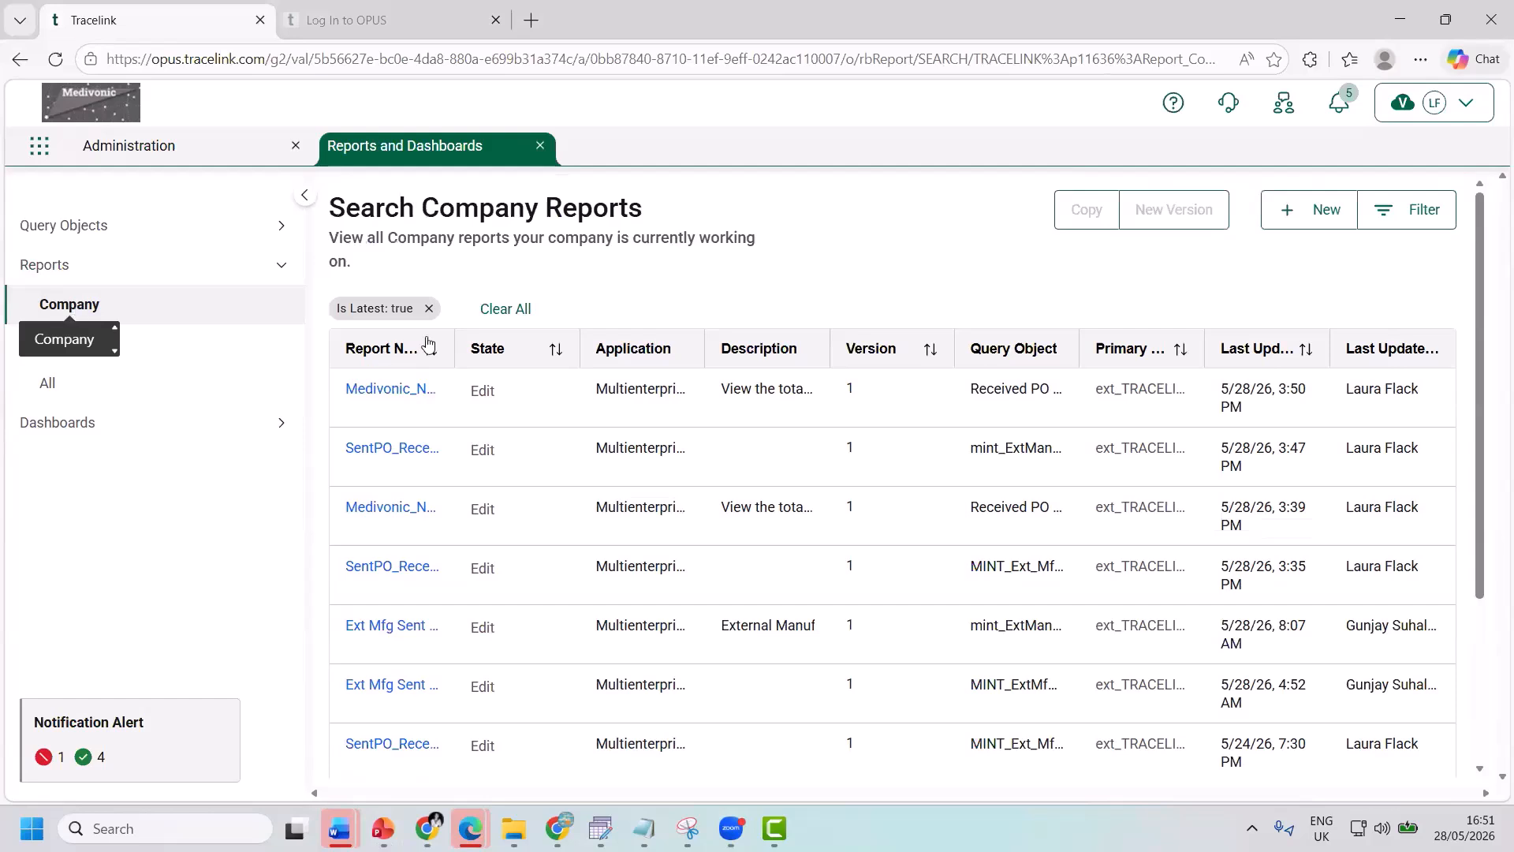
drag(455, 349, 759, 357)
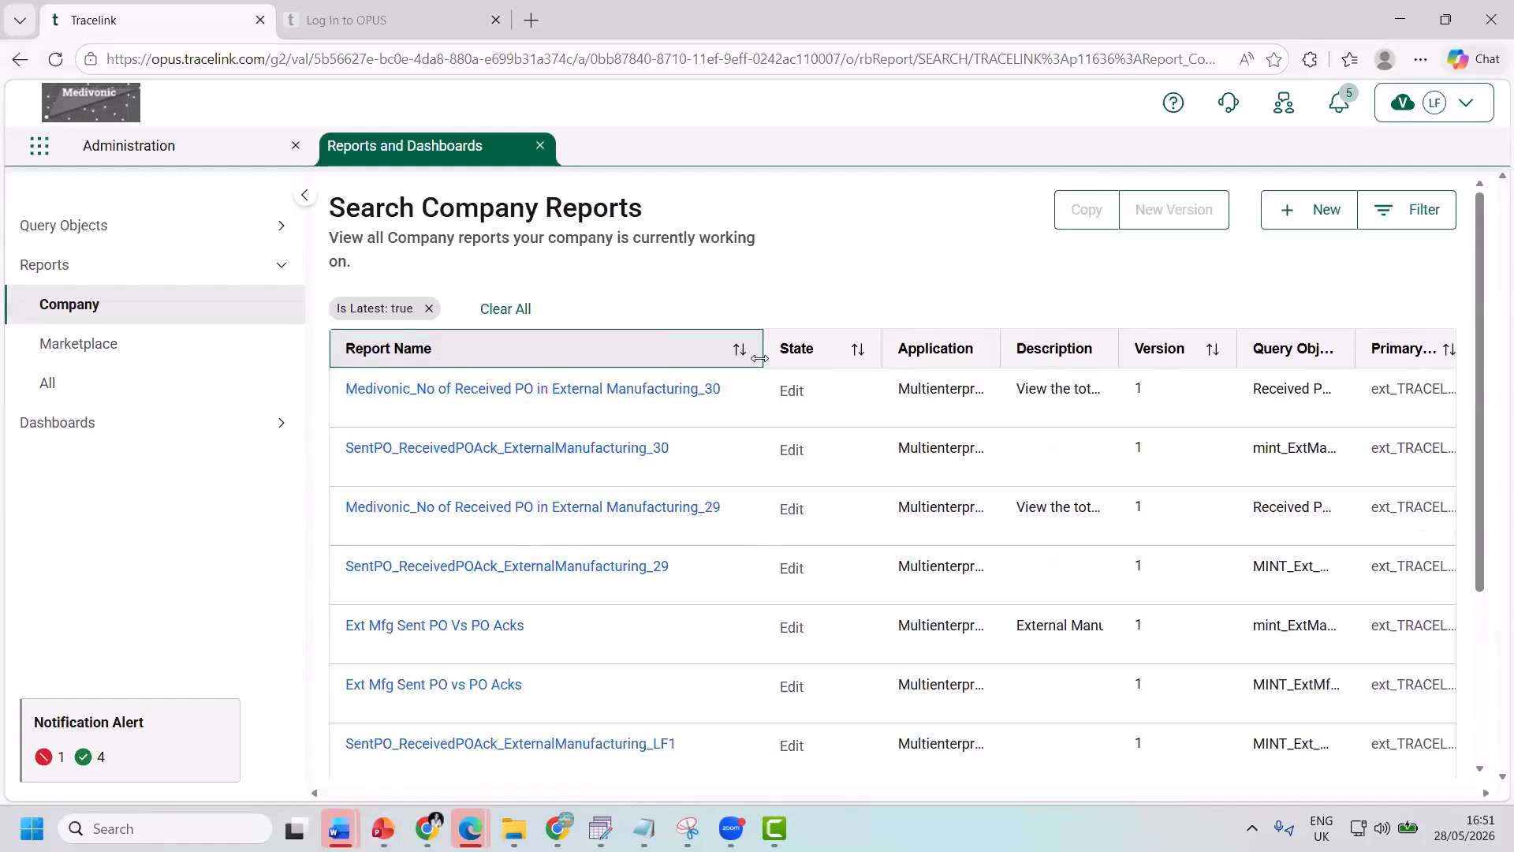
Step: Open the company report "Sent PO's with and without PO Ack in Ext Mfg"
scroll(729, 390, down, 4)
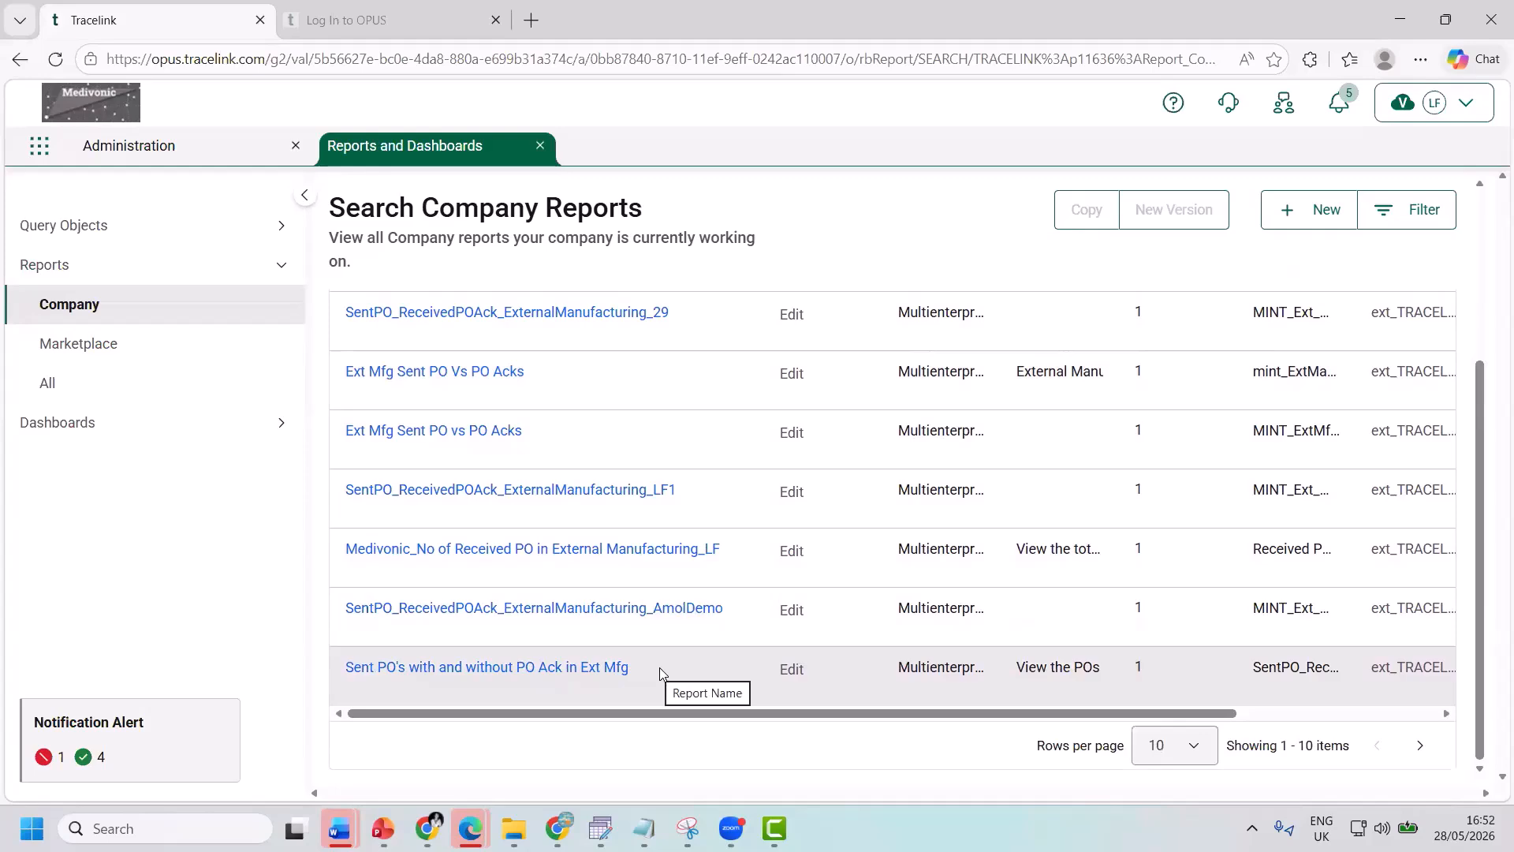
click(659, 667)
click(603, 668)
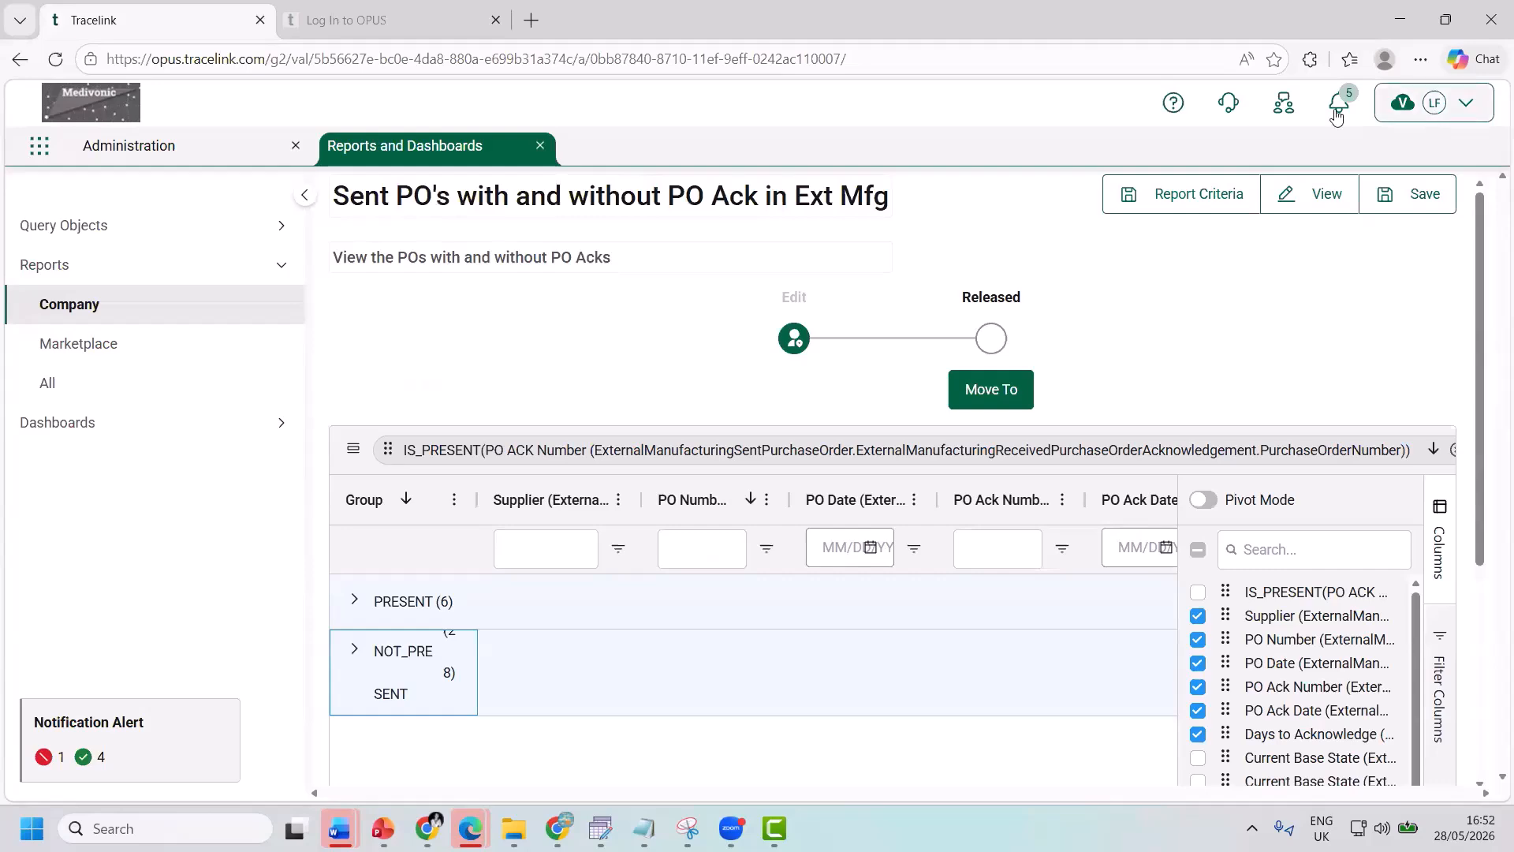
Step: Set the partner in the report criteria to Renderico and apply the criteria
click(1197, 197)
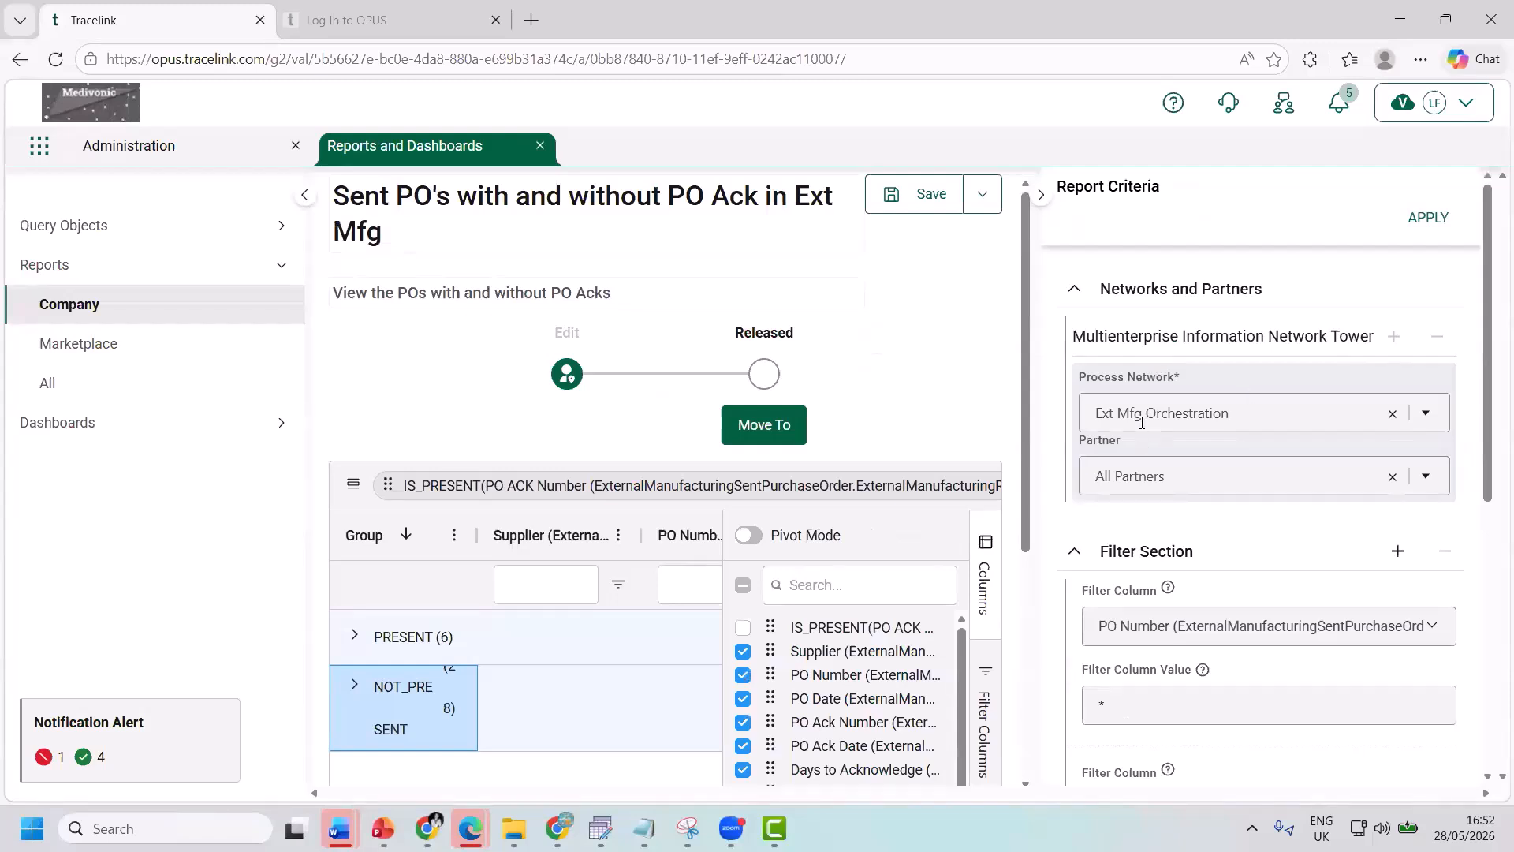
click(1181, 476)
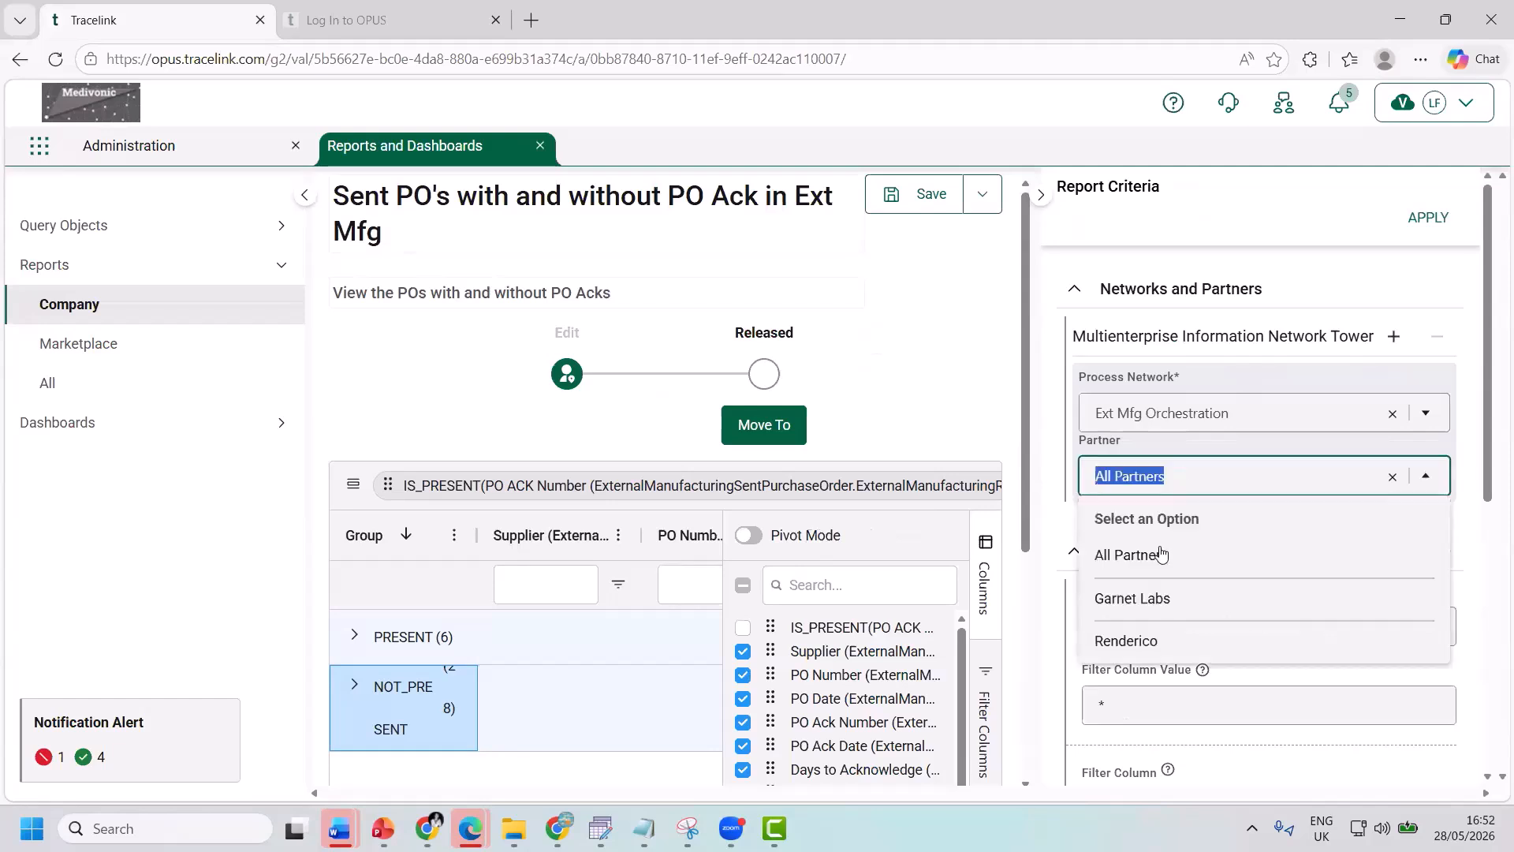
click(1148, 634)
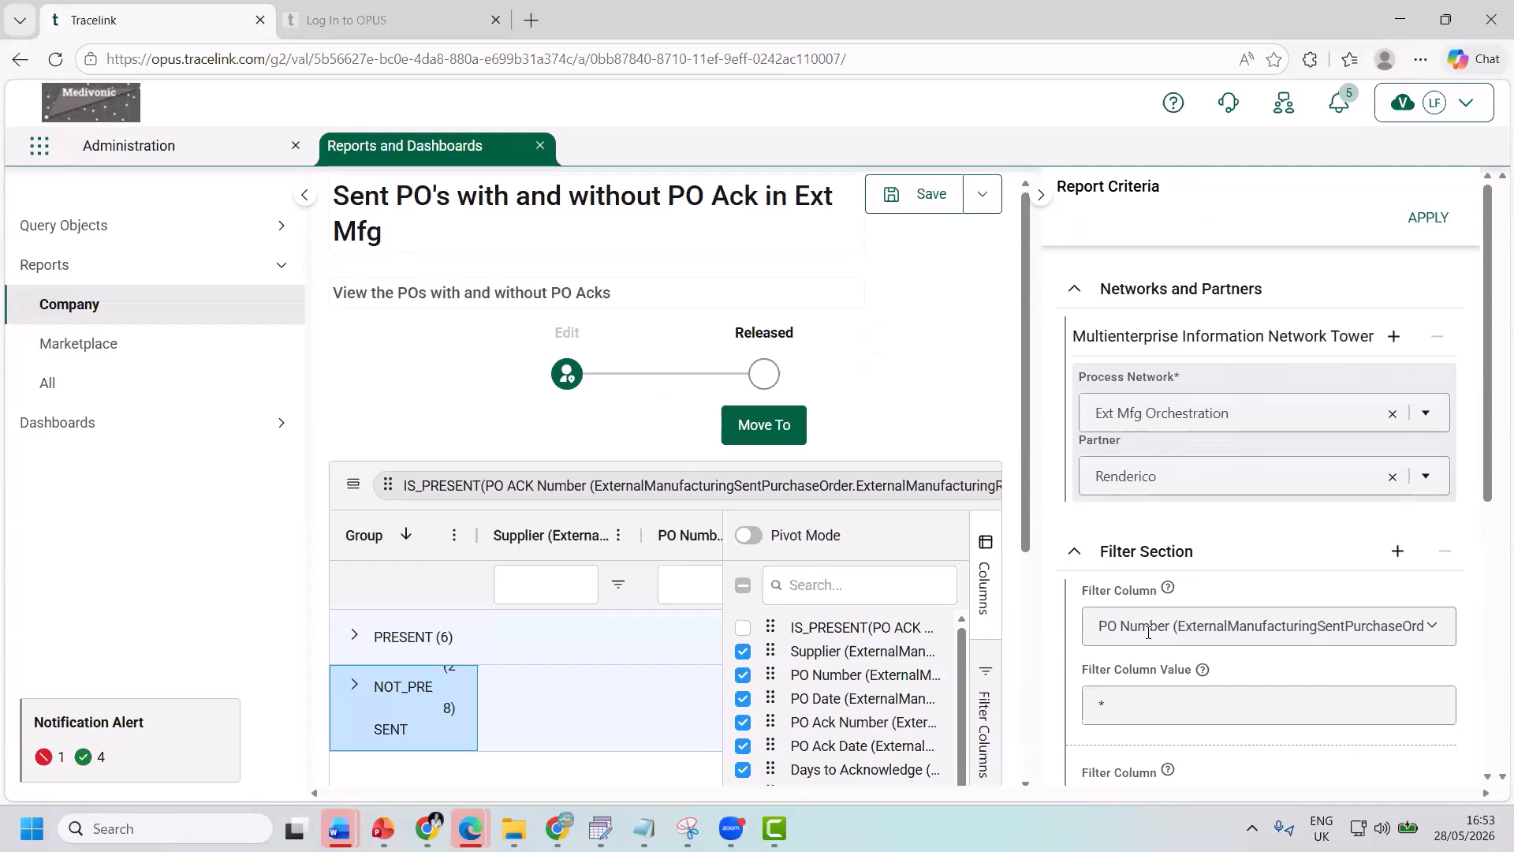
click(1427, 219)
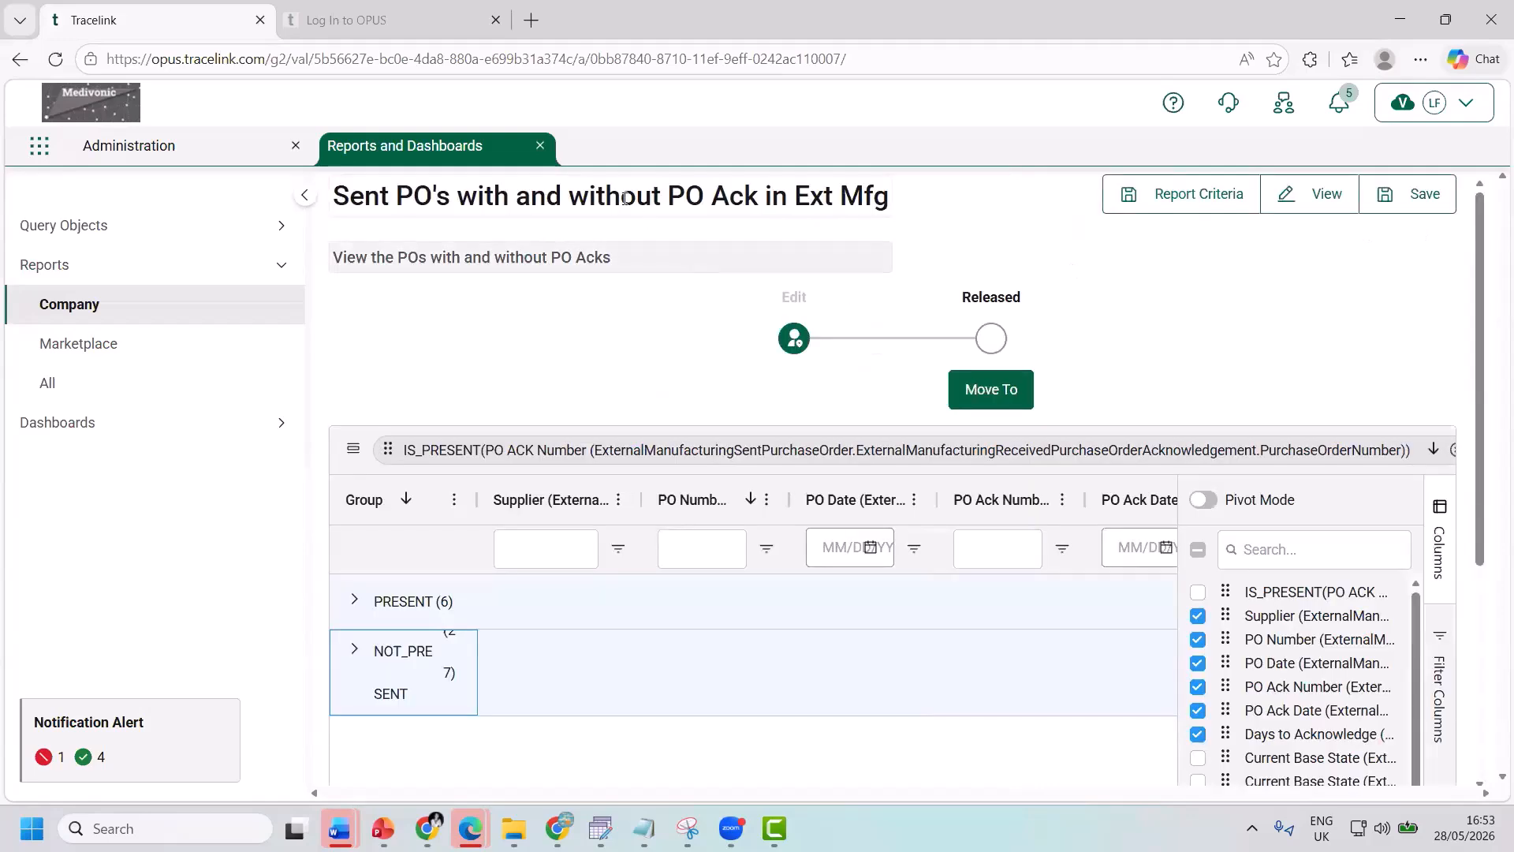
Step: Open the report's title and description for editing
click(620, 194)
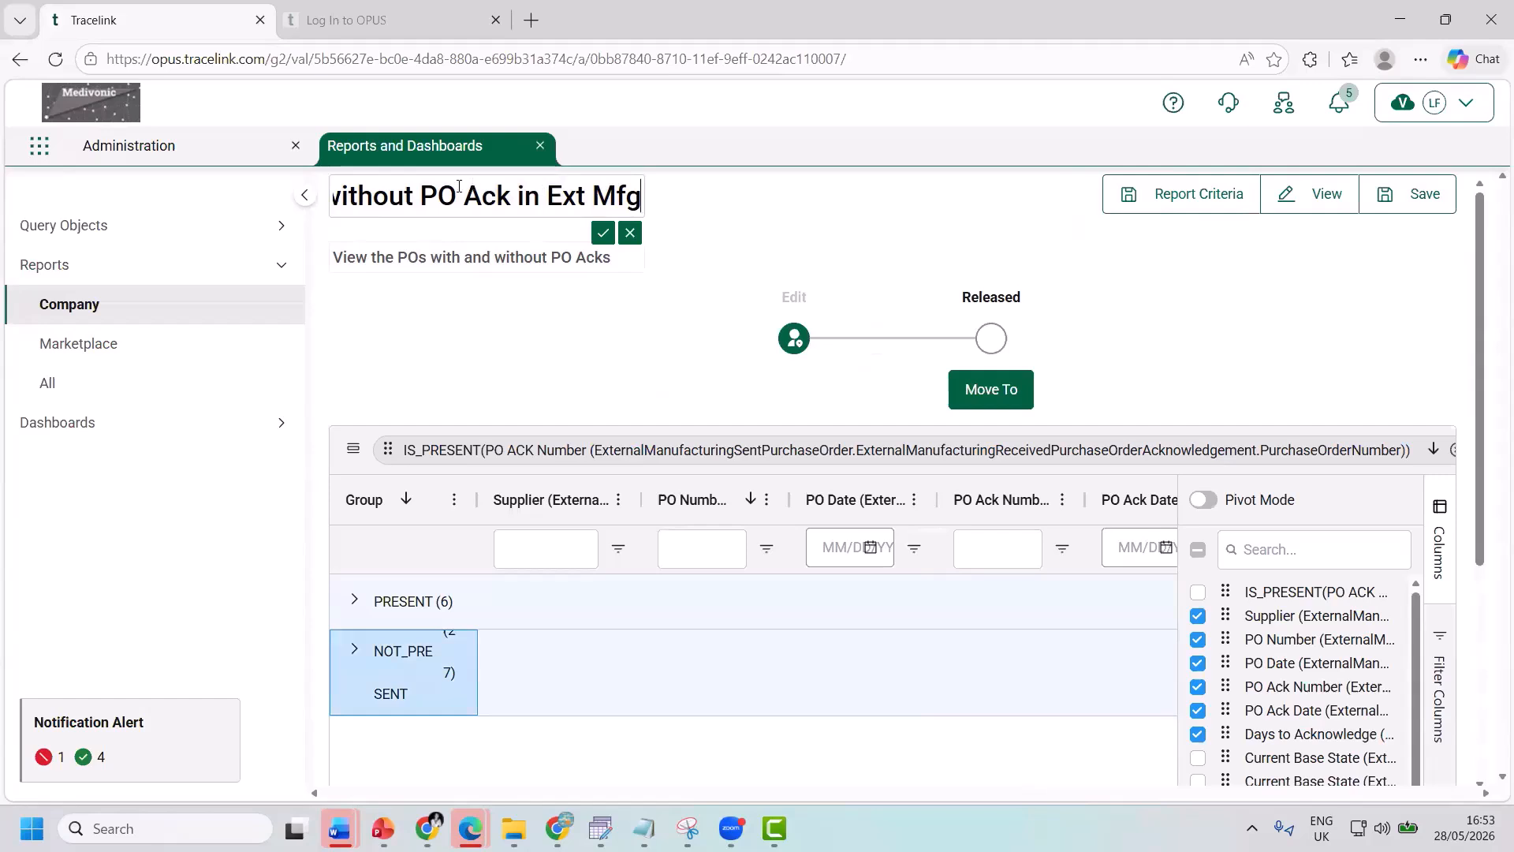
click(454, 260)
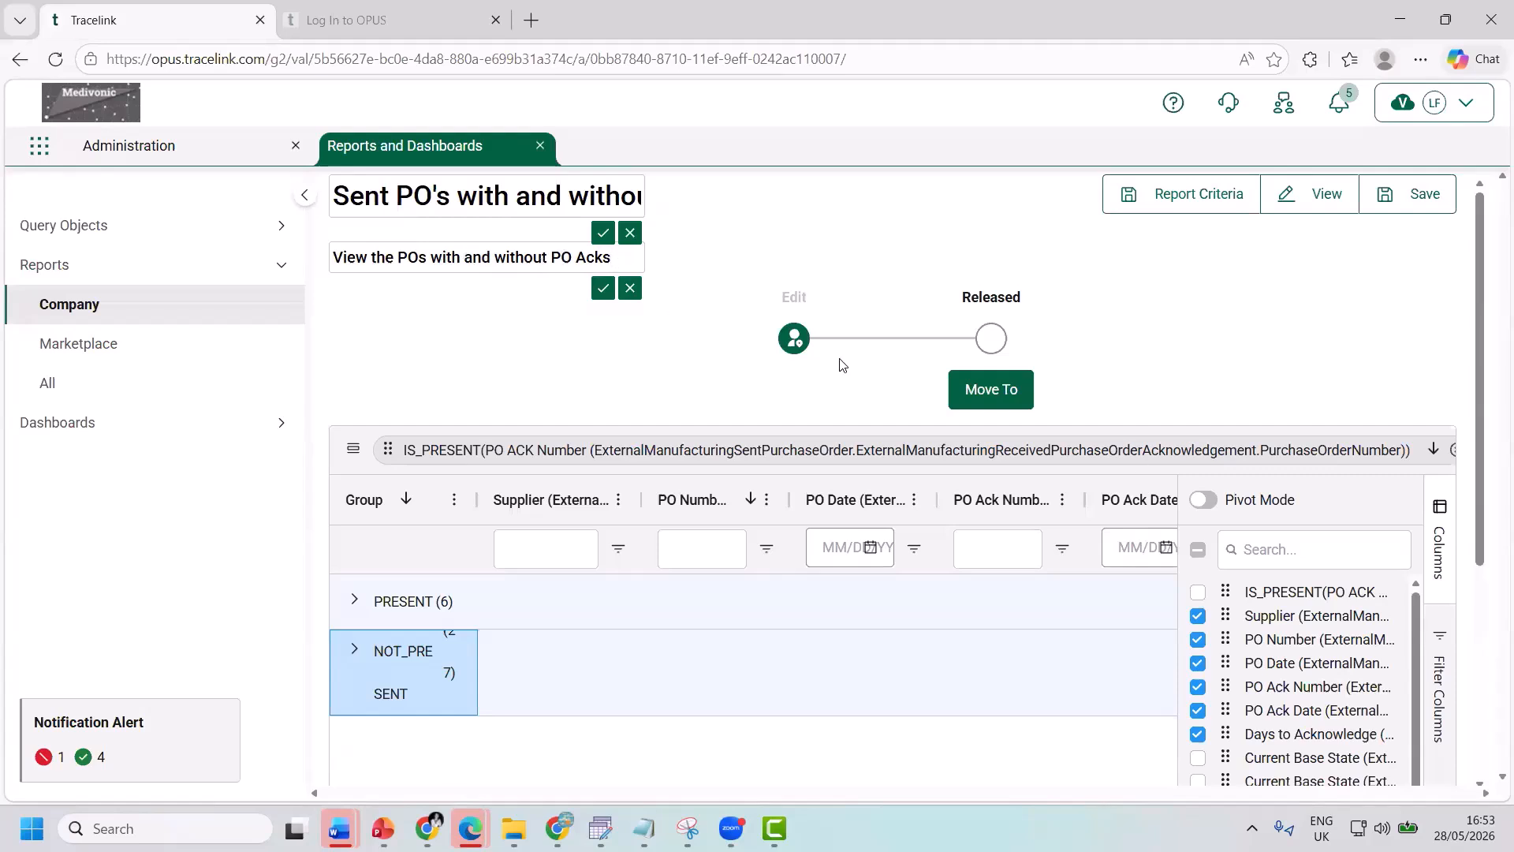
Step: Try hiding and restoring the Supplier column, and showing and removing the first Current Base State column
click(1198, 616)
click(1200, 616)
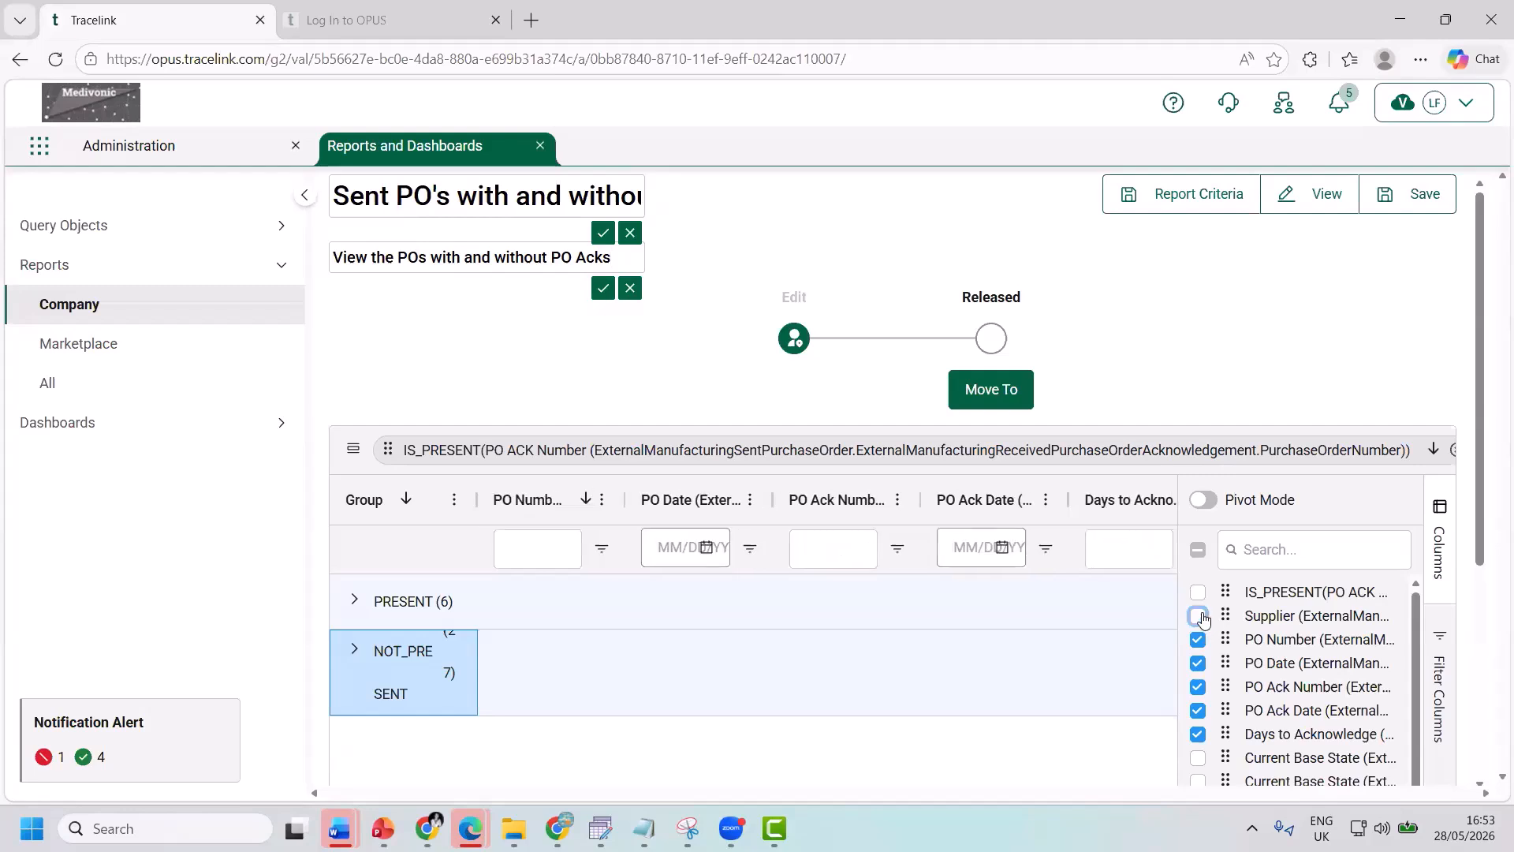
click(1197, 758)
click(1198, 759)
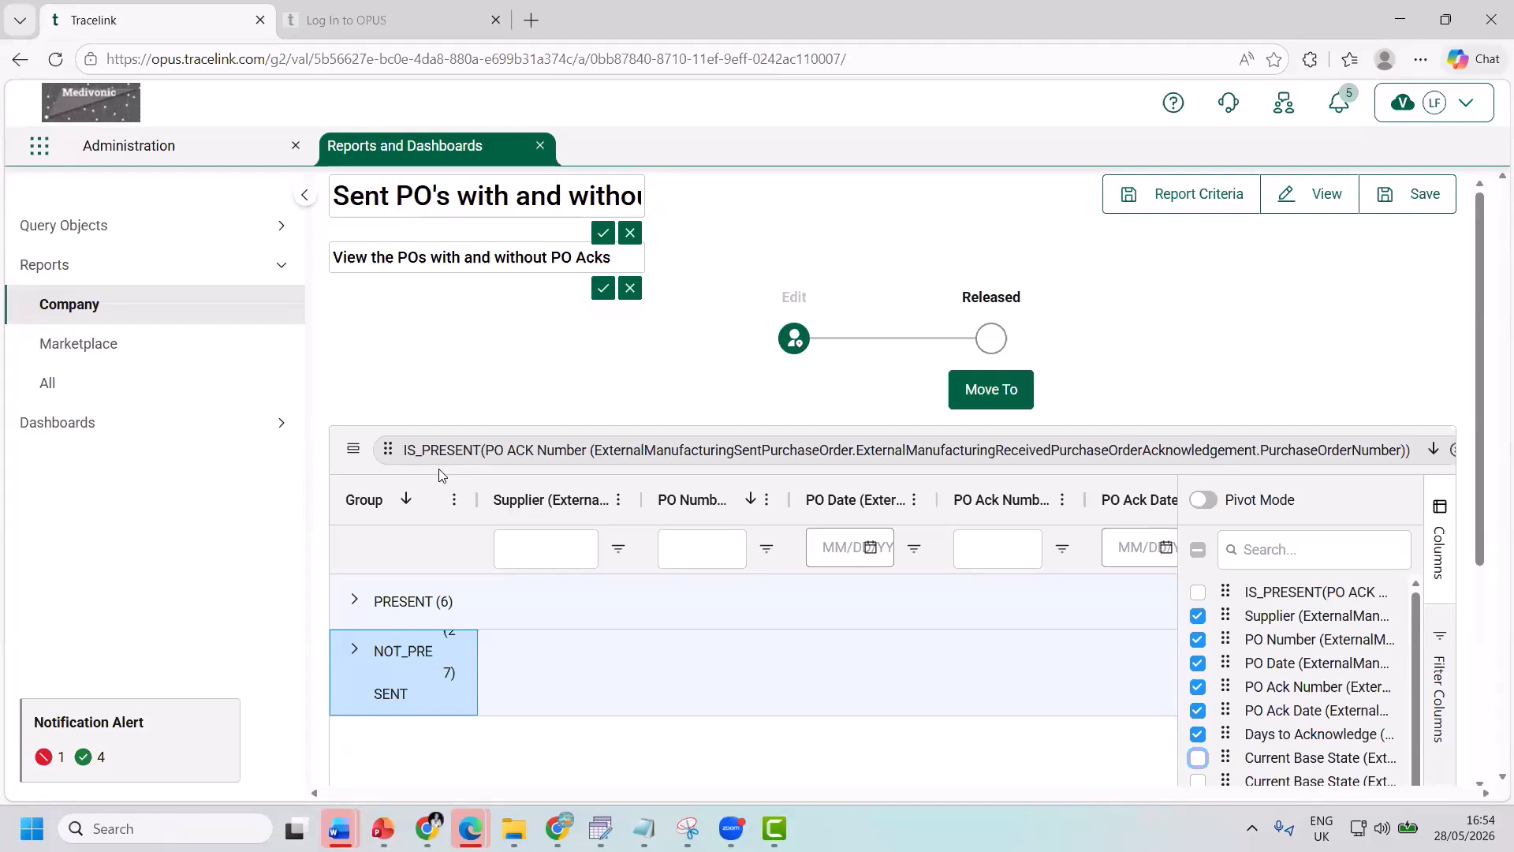
scroll(1228, 544, down, 2)
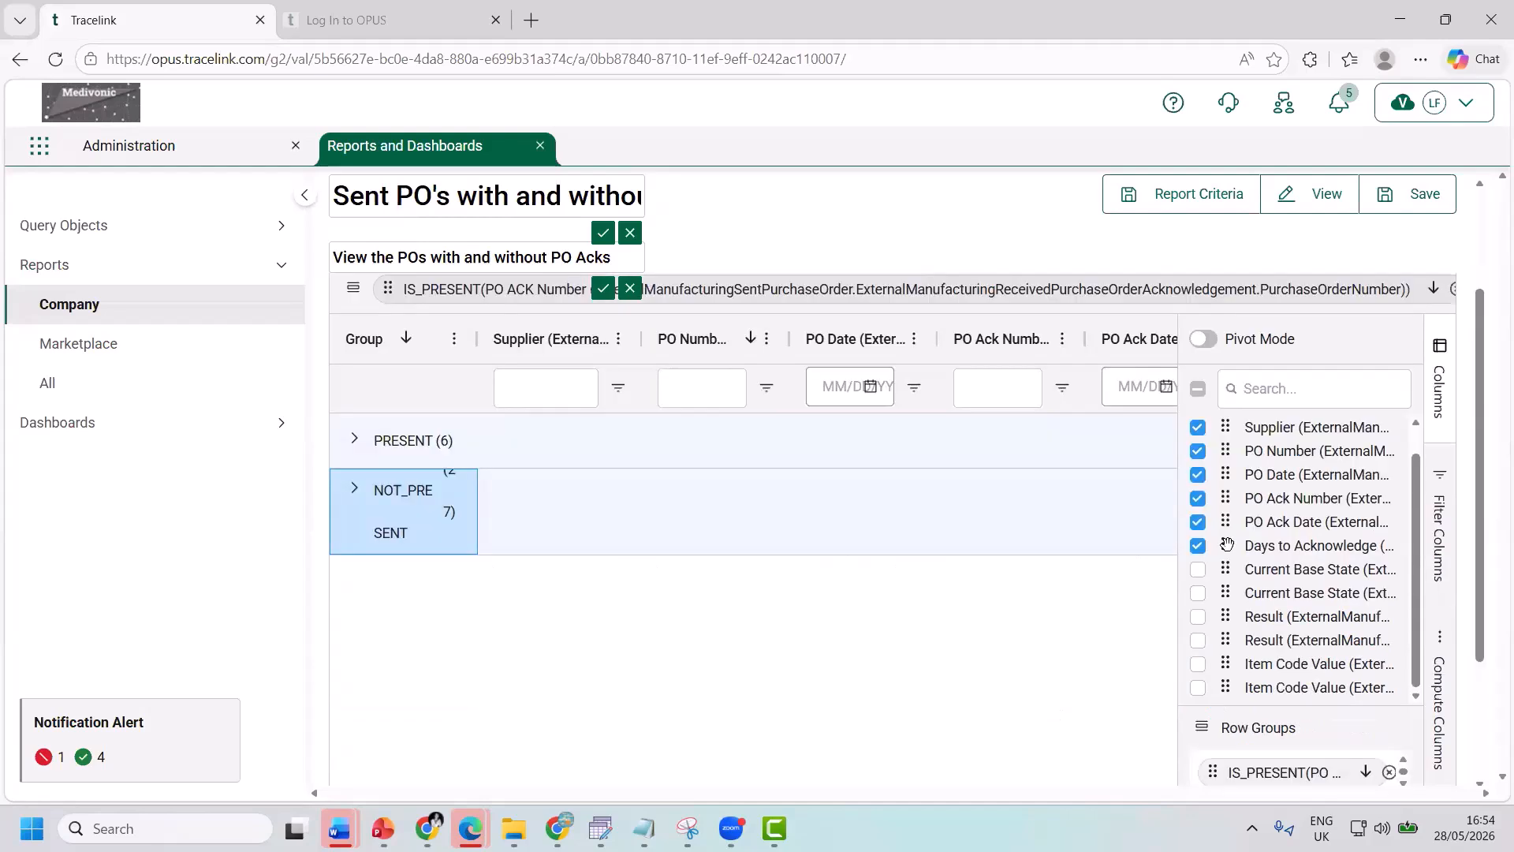
mouse_move(1227, 544)
mouse_down()
mouse_move(1230, 726)
mouse_move(1223, 546)
mouse_up()
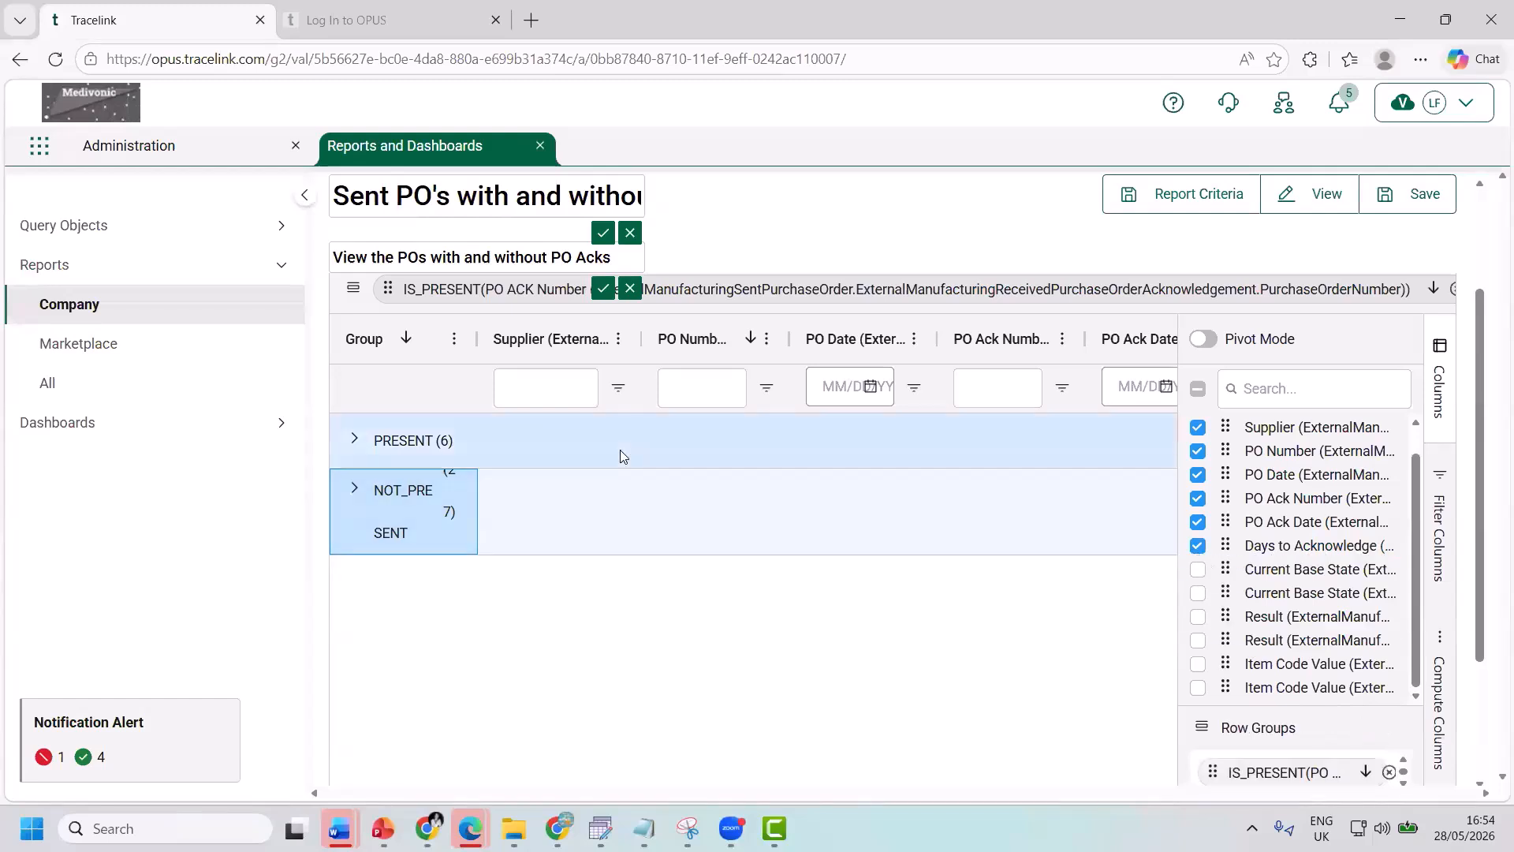
drag(560, 350, 509, 339)
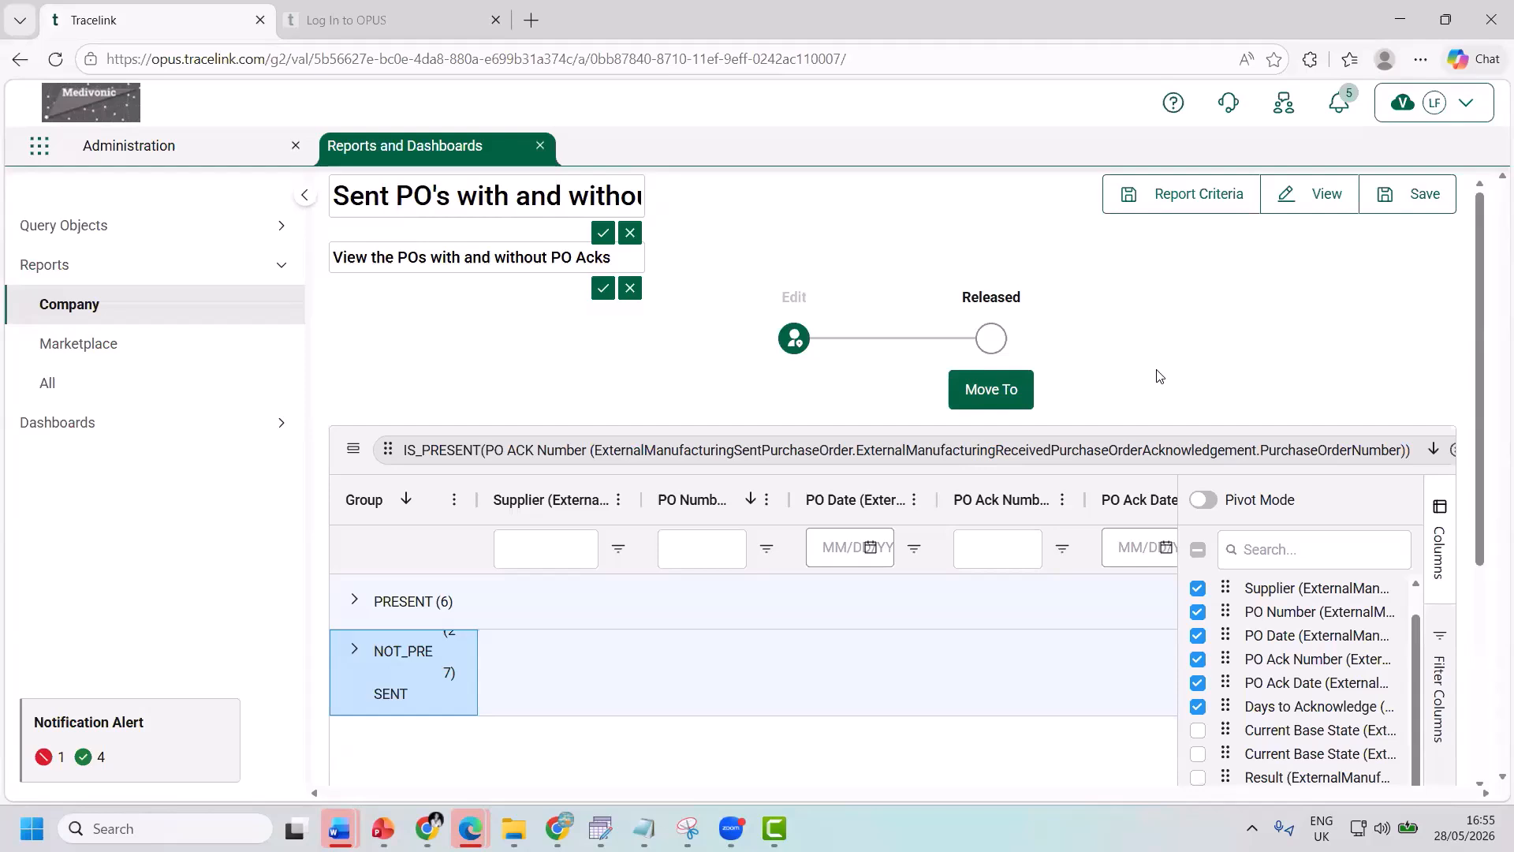
Step: Move the report to the Released state and save it
click(1007, 390)
click(1410, 210)
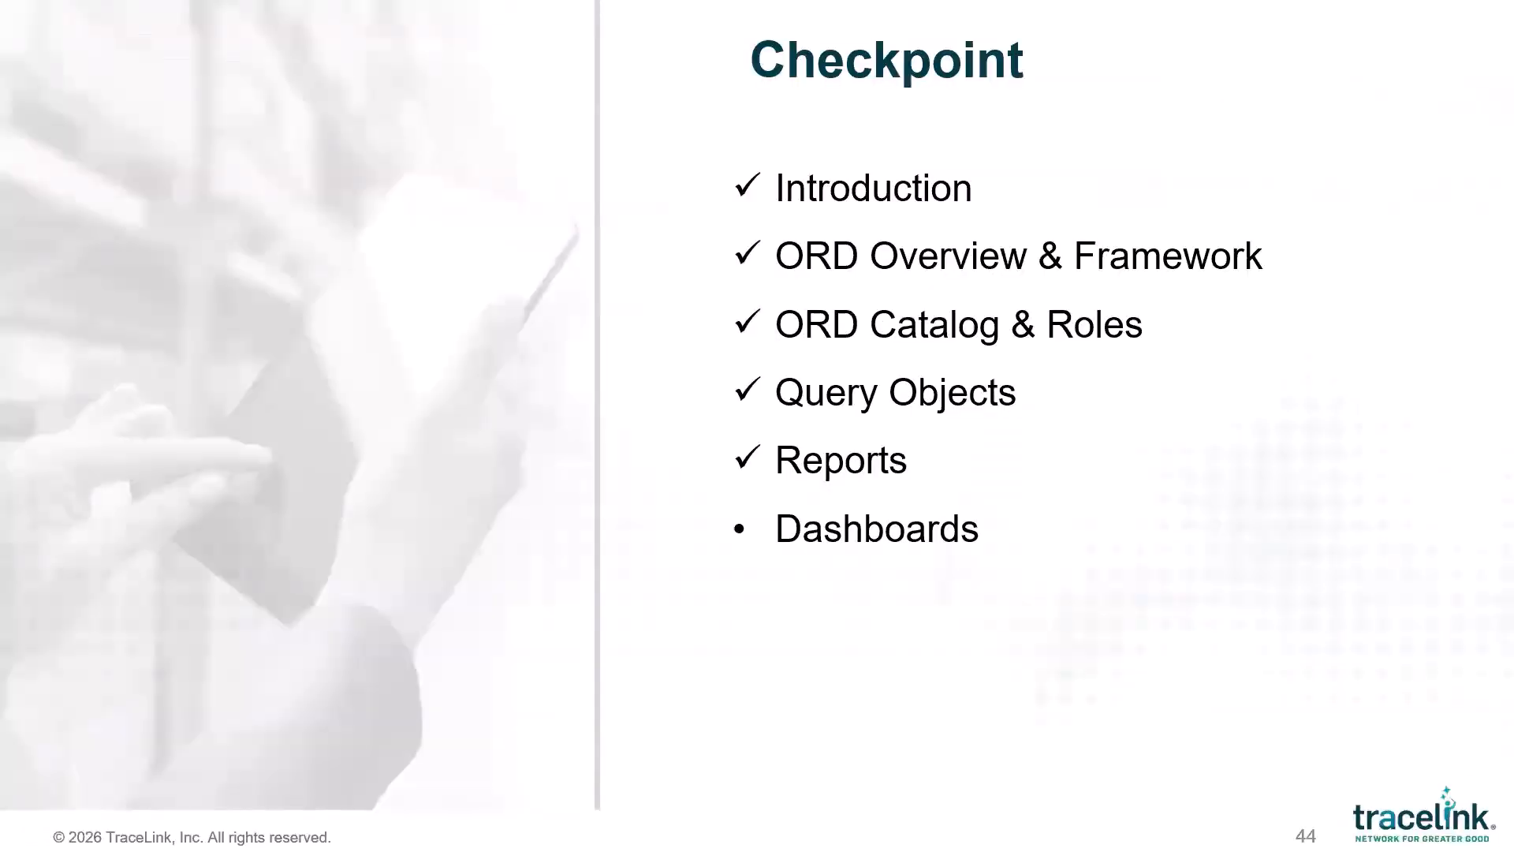